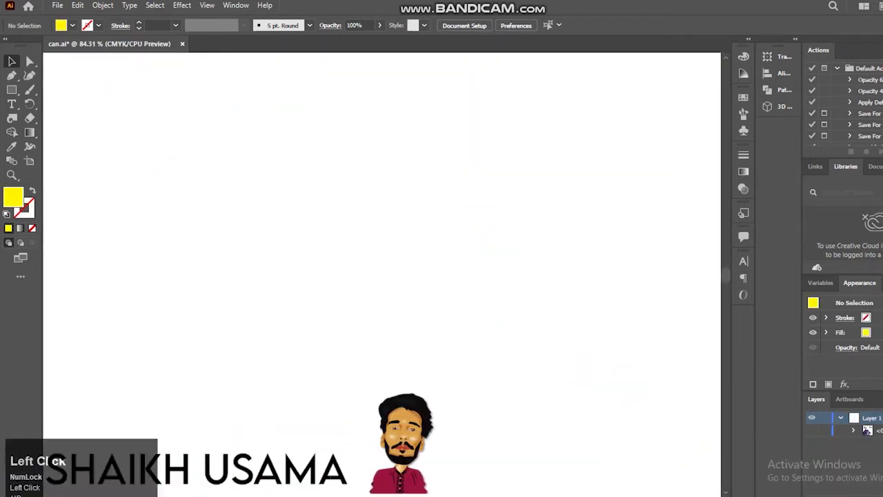
Draw a yellow triangle on the empty canvas with the Star tool, reducing the shape to three points.
right_click(13, 95)
click(66, 132)
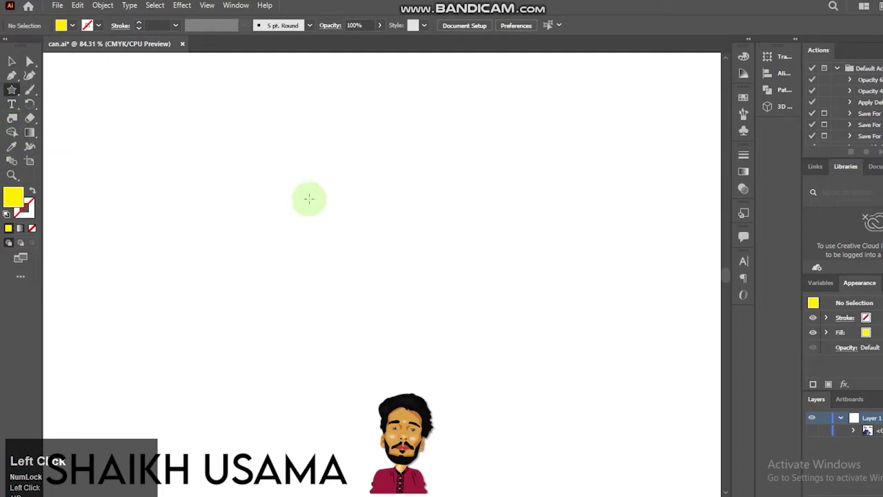
drag(310, 195, 364, 229)
key(Down)
key(Down)
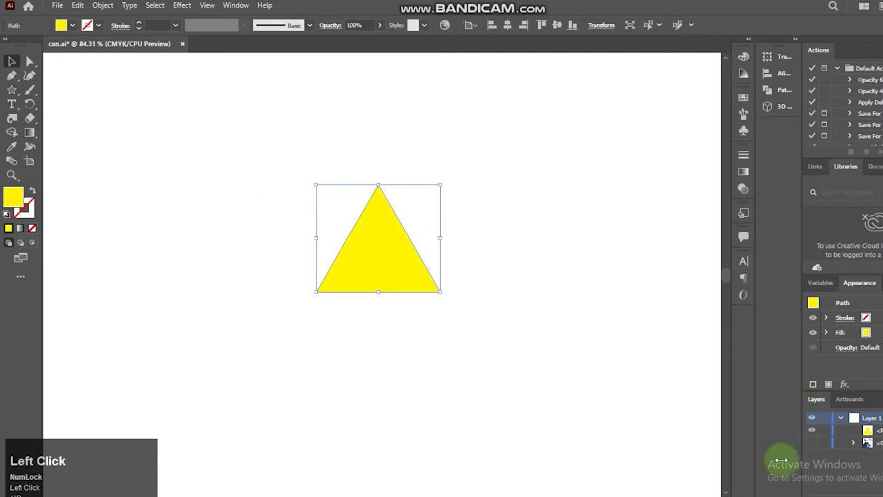
Turn the triangle upside down so it points downward and fill it with red.
drag(452, 191, 246, 329)
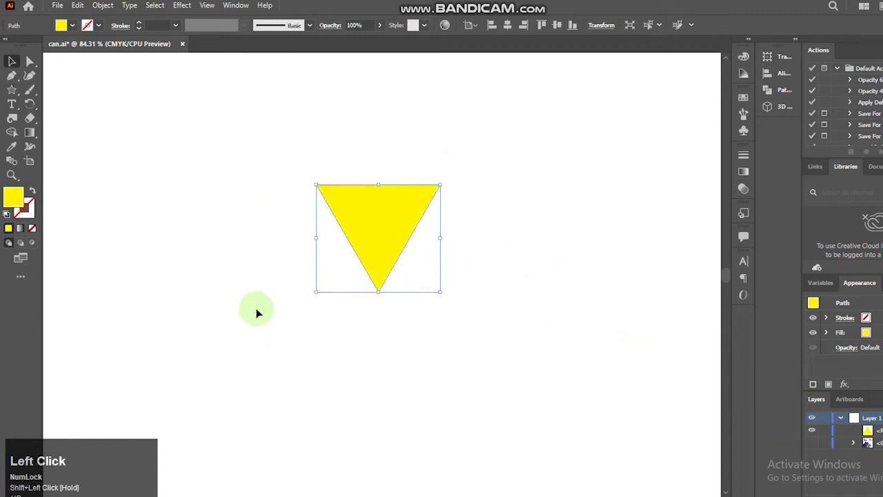
click(72, 25)
click(40, 43)
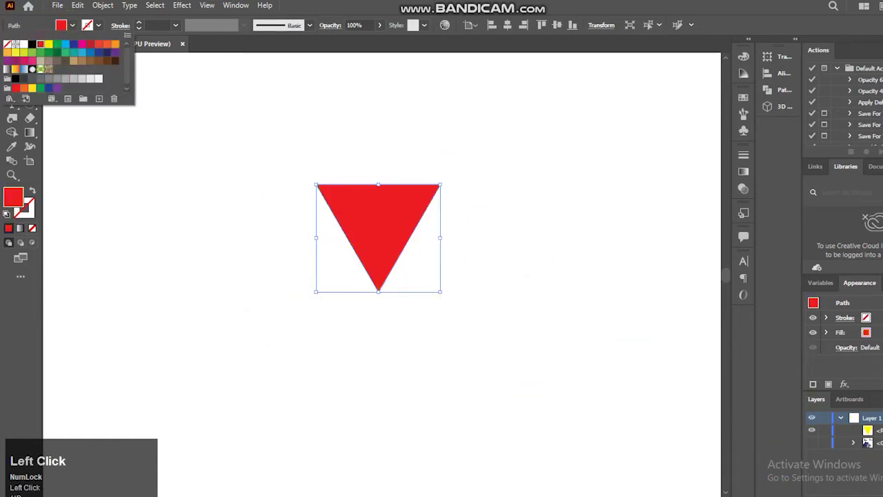
Draw a small square just above the red triangle and fill it with green.
right_click(12, 90)
click(56, 86)
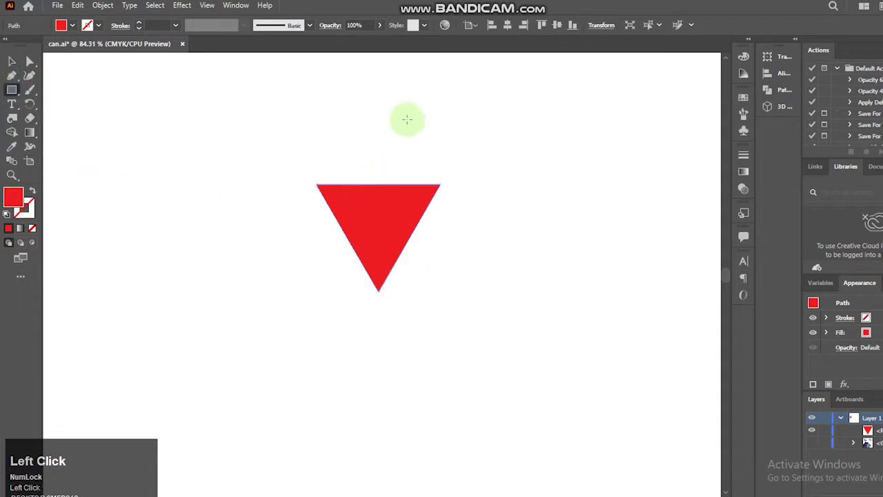
drag(363, 133, 383, 153)
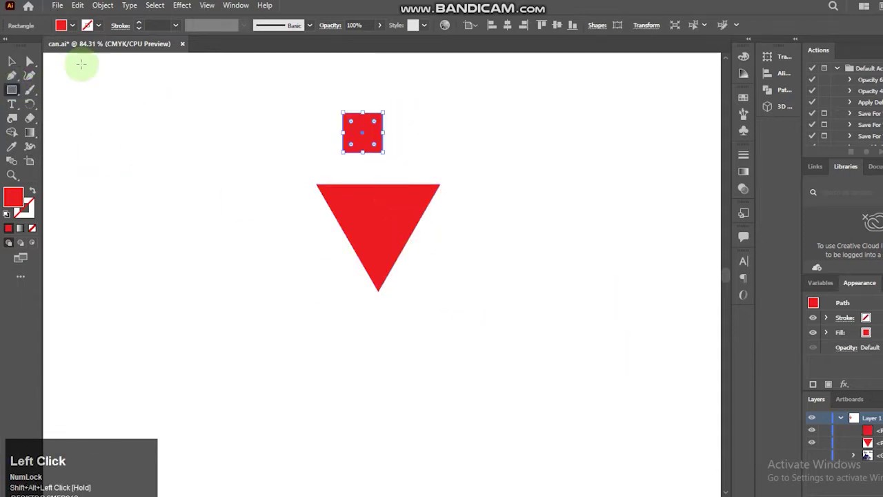
click(72, 25)
click(56, 45)
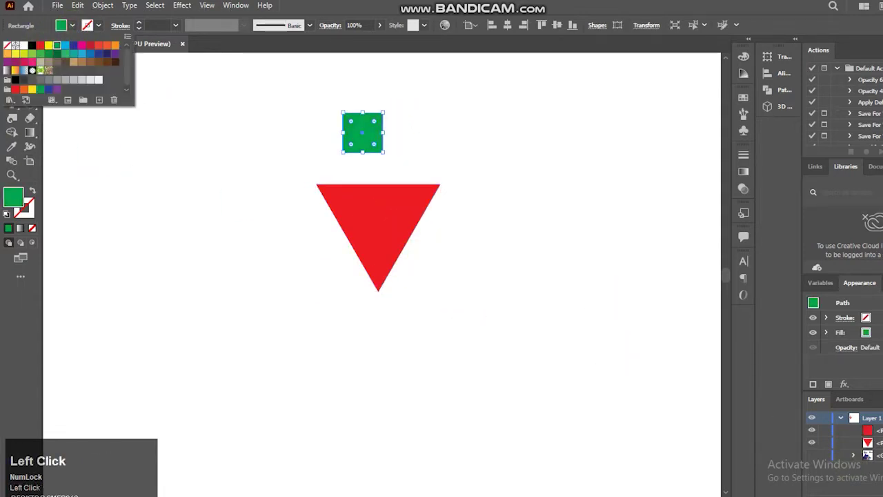
click(519, 377)
Fully round two opposite corners of the green square to about 54 px each, forming a leaf shape.
key(a)
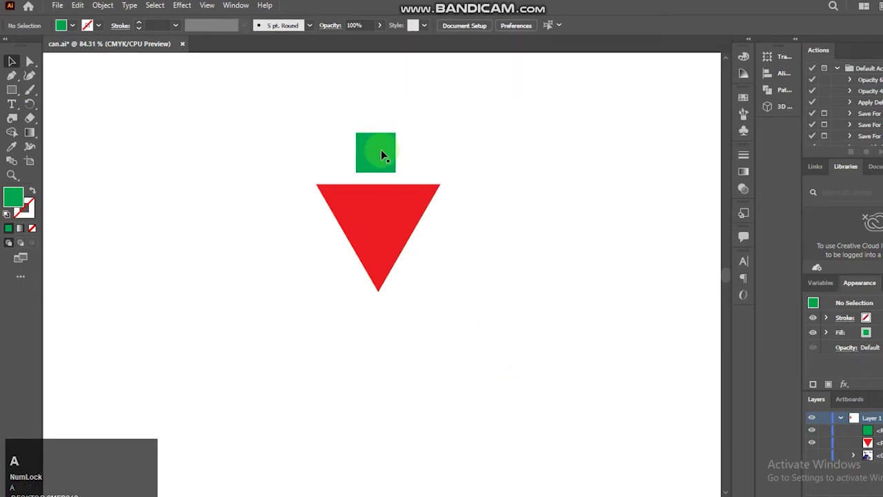
click(88, 92)
key(a)
click(395, 148)
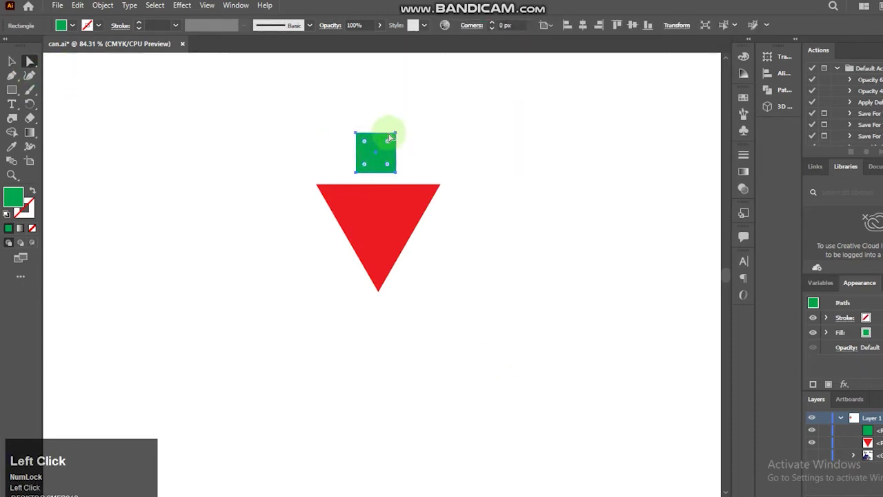
drag(387, 142, 365, 178)
key(ctrl)
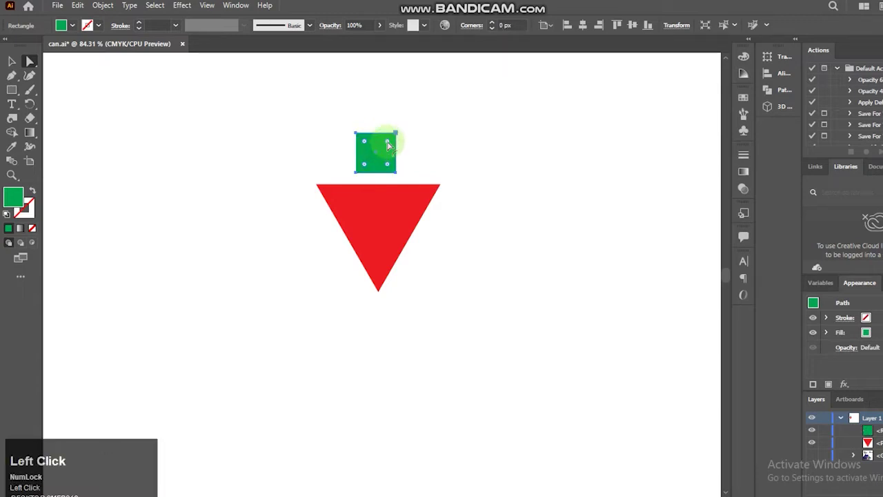
drag(361, 175, 369, 174)
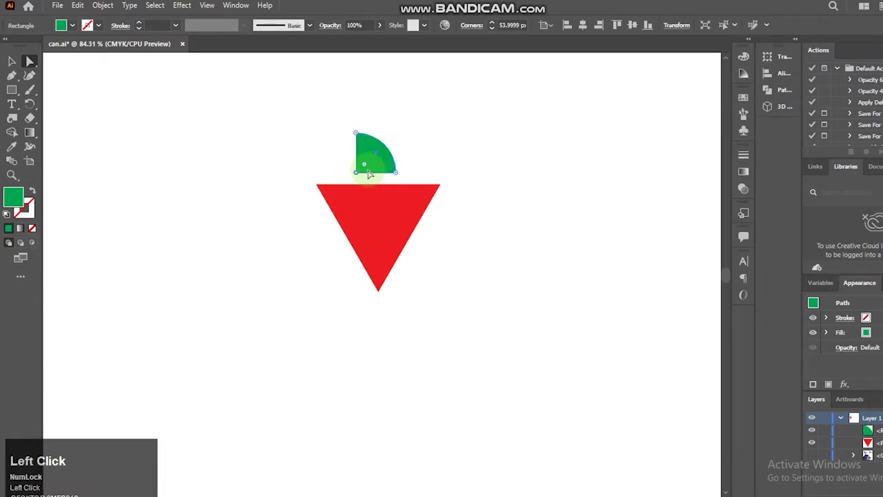
drag(381, 144, 398, 123)
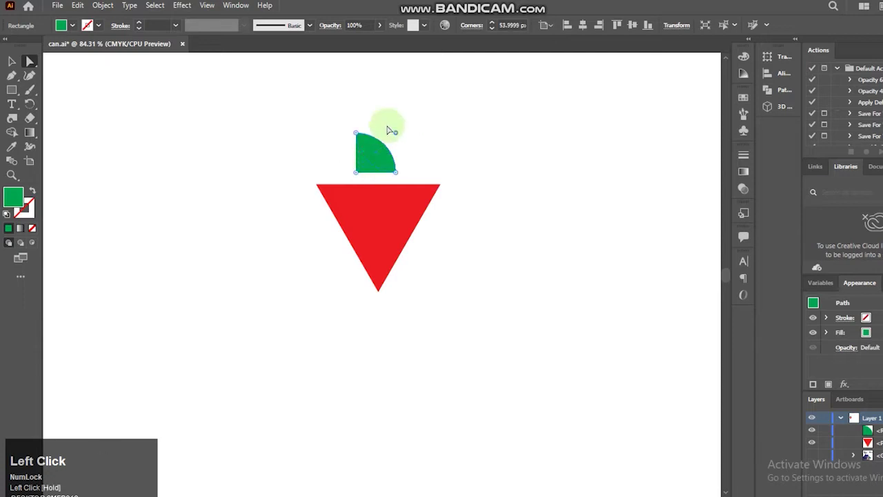
Shift the green leaf left and add a copy beside it, rotated upright as the middle leaf.
click(12, 61)
drag(378, 158, 353, 160)
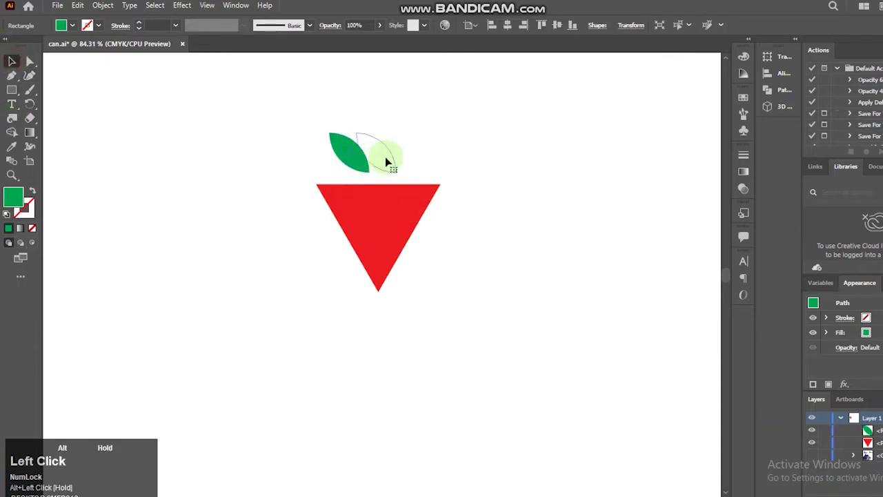
drag(356, 128, 378, 113)
Create a mirrored copy of the left leaf and place it on the other side of the upright leaf.
click(357, 156)
right_click(351, 156)
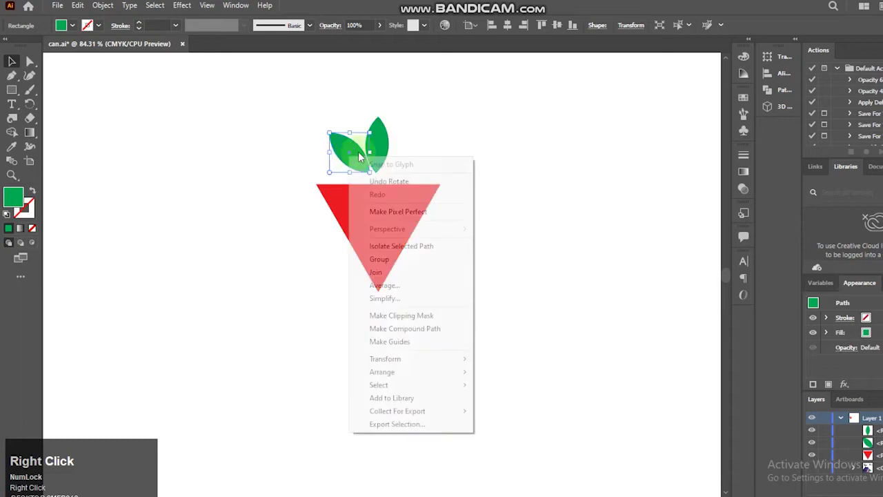
mouse_move(393, 358)
click(538, 402)
click(422, 286)
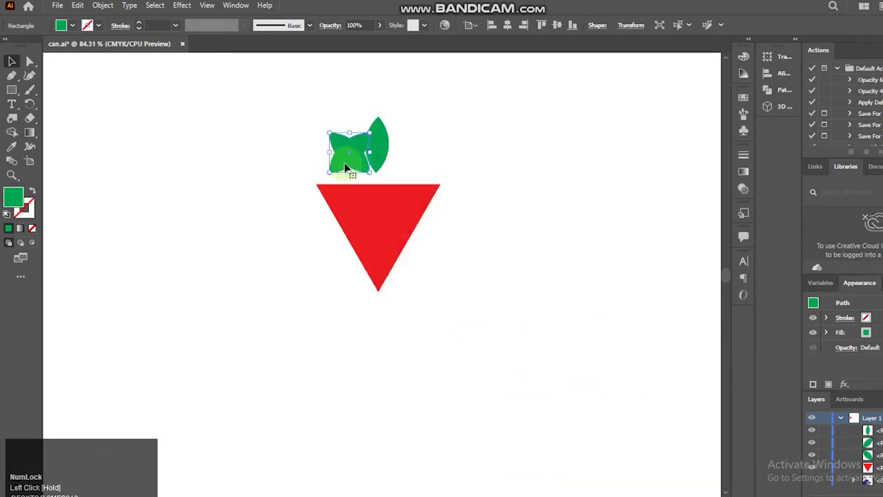
shift+click(397, 166)
Move the left leaf closer to the middle one and unite all three leaves into one shape.
drag(359, 165, 359, 166)
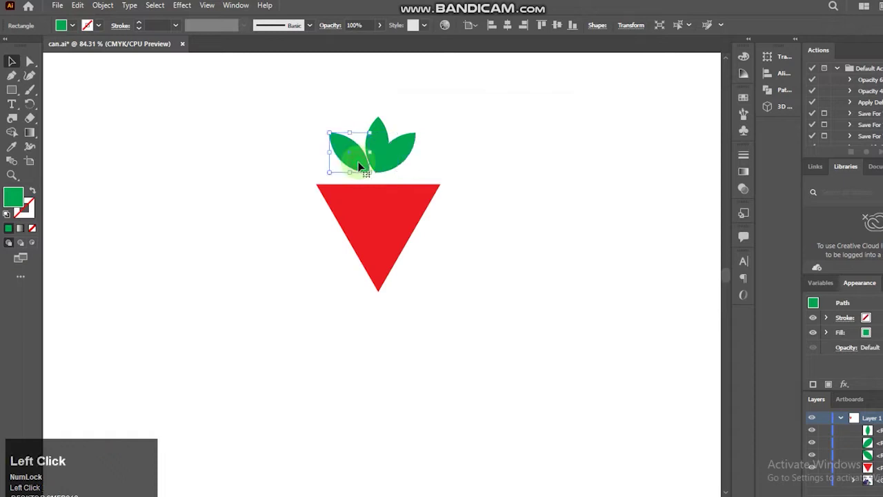
drag(296, 122, 386, 159)
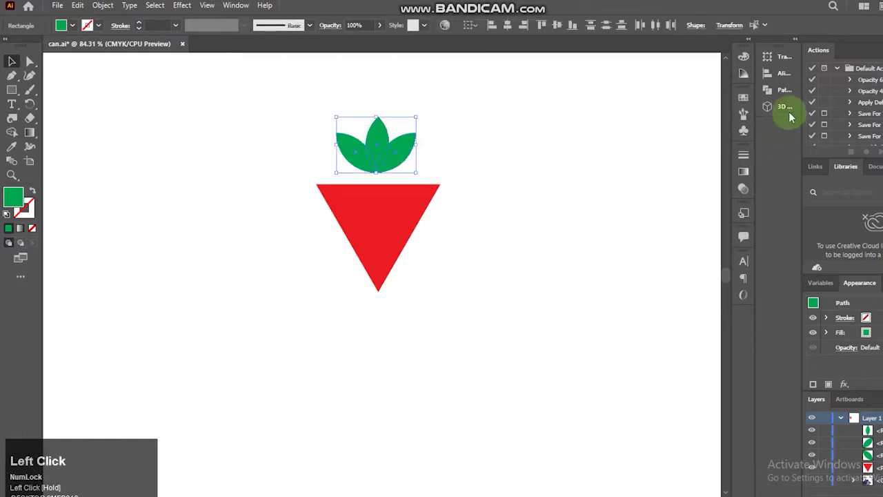
click(767, 90)
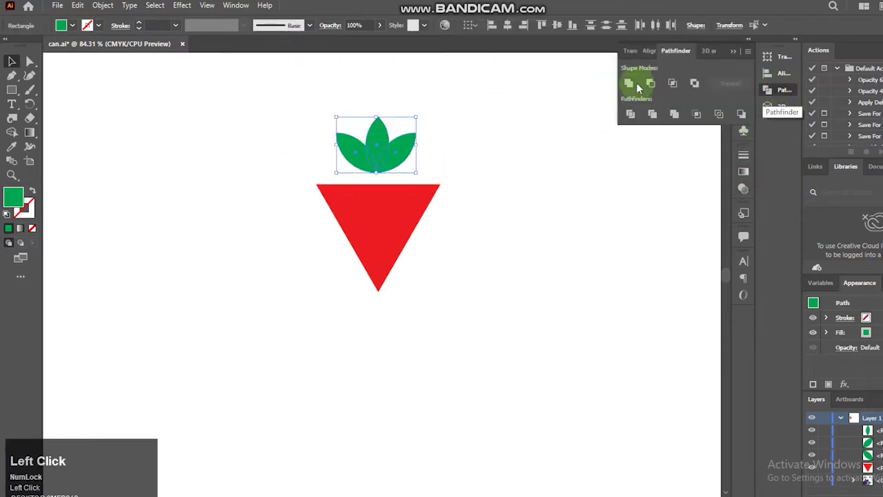
click(628, 83)
click(436, 217)
Round all corners of the red triangle and bow its slanted sides outward into a strawberry body.
click(394, 217)
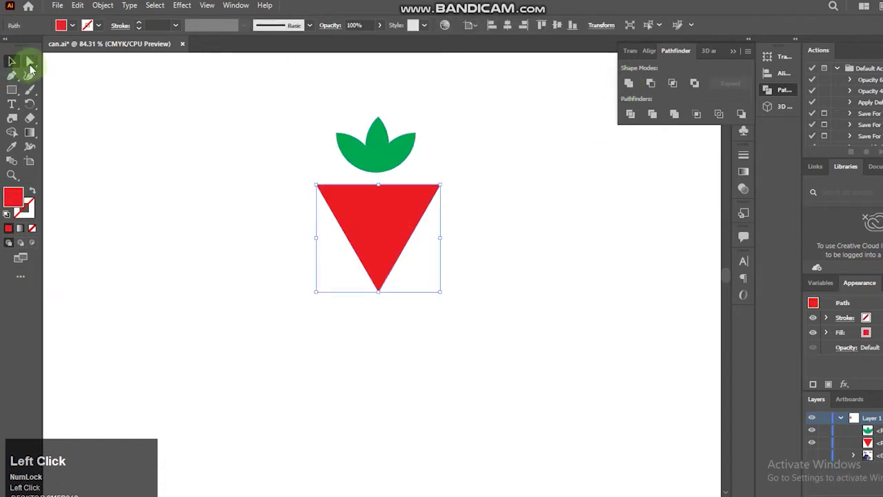
click(29, 63)
drag(429, 189, 425, 191)
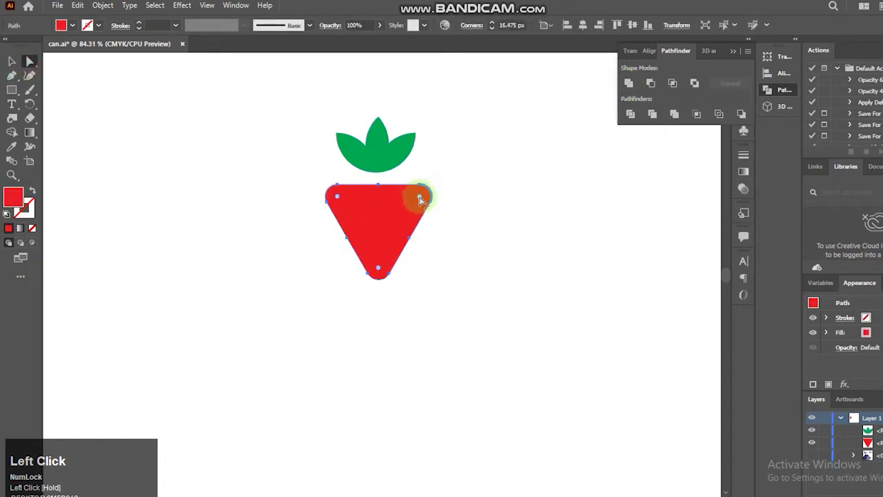
click(11, 60)
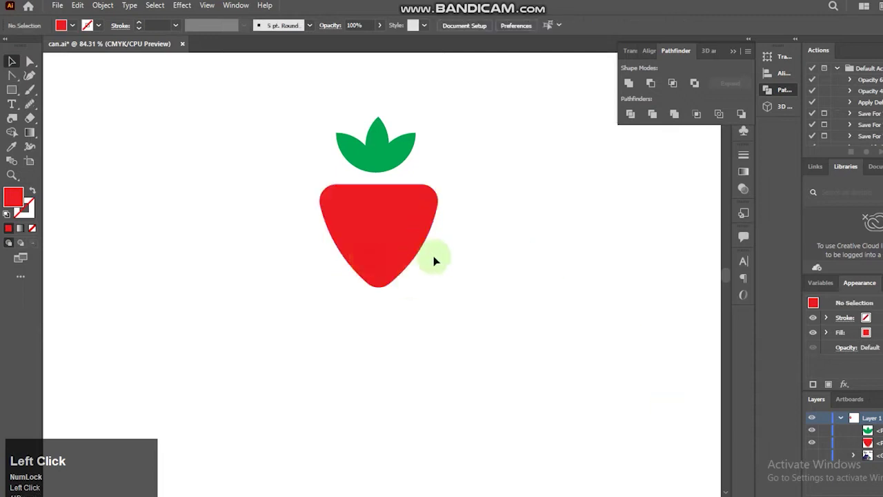
Enlarge the red strawberry body, lower the green leaves onto its top edge and send them behind it.
click(414, 245)
drag(439, 236, 449, 238)
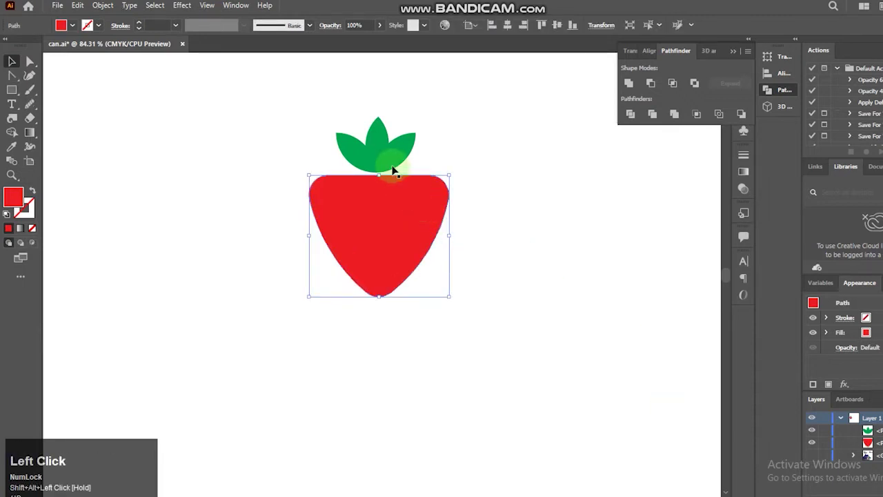
click(390, 163)
key(Down)
key(Down)
key(Down)
key(ctrl+shift+bracketleft)
click(478, 244)
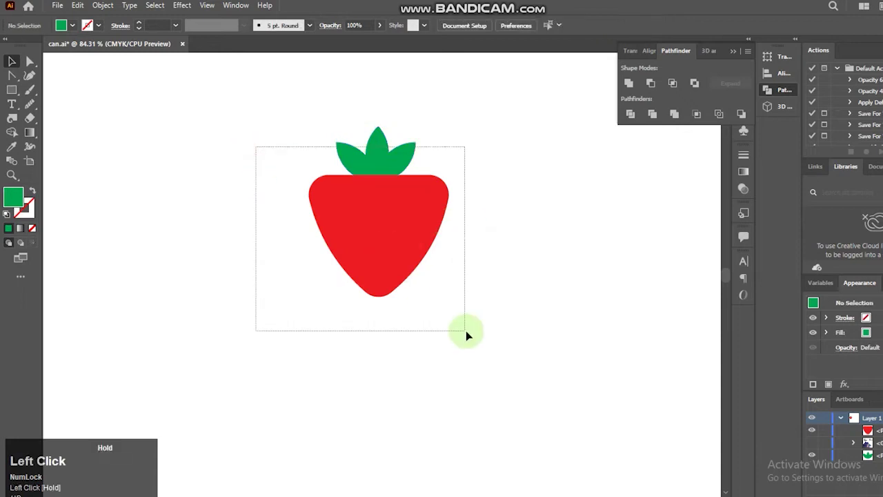
drag(465, 330, 467, 329)
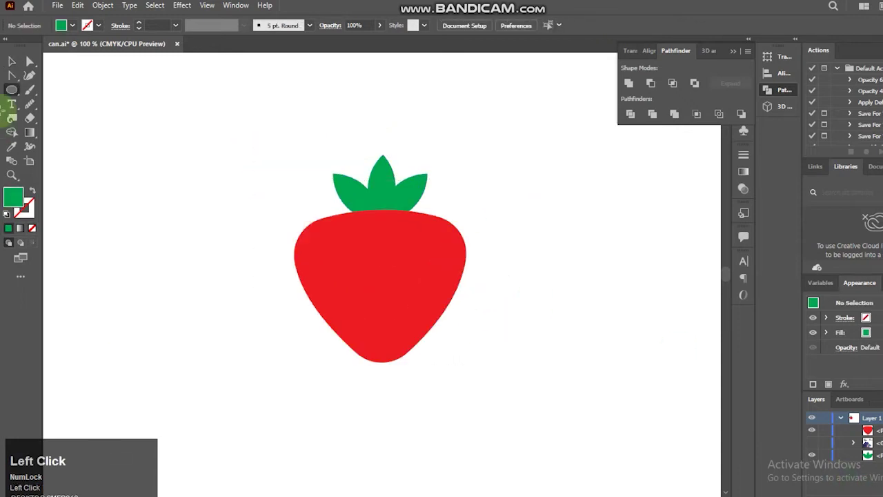
Draw a 54 px circle in the empty area left of the strawberry and fill it with black.
mouse_move(221, 249)
mouse_down()
mouse_move(198, 246)
mouse_move(198, 270)
mouse_up()
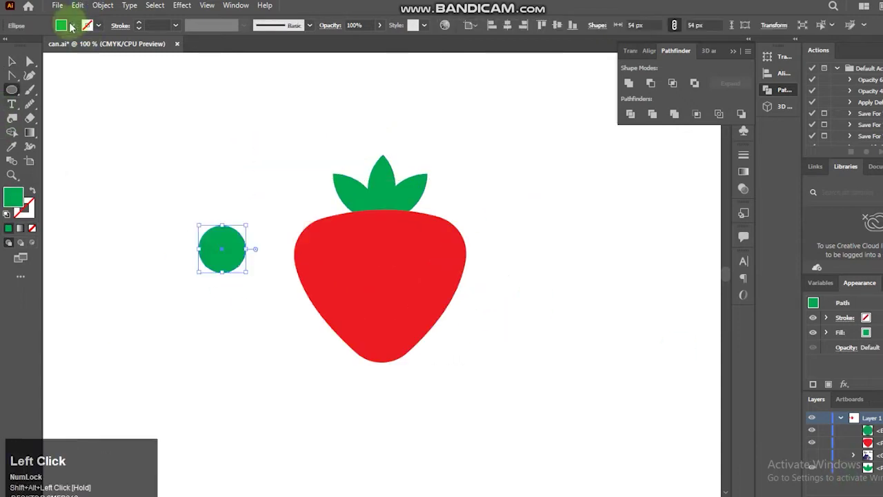
click(71, 27)
click(36, 47)
click(211, 246)
Add two concentric copies of the black circle, scaled down to 36 px and 18 px.
click(14, 64)
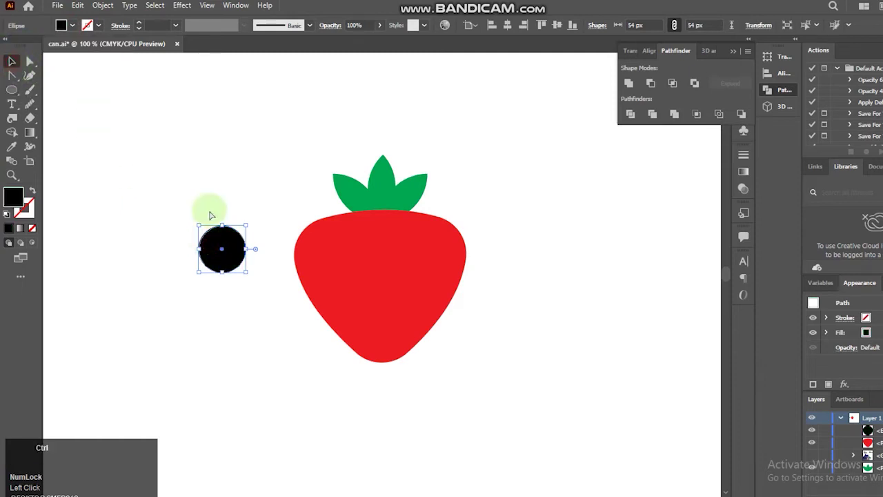
drag(243, 271, 238, 267)
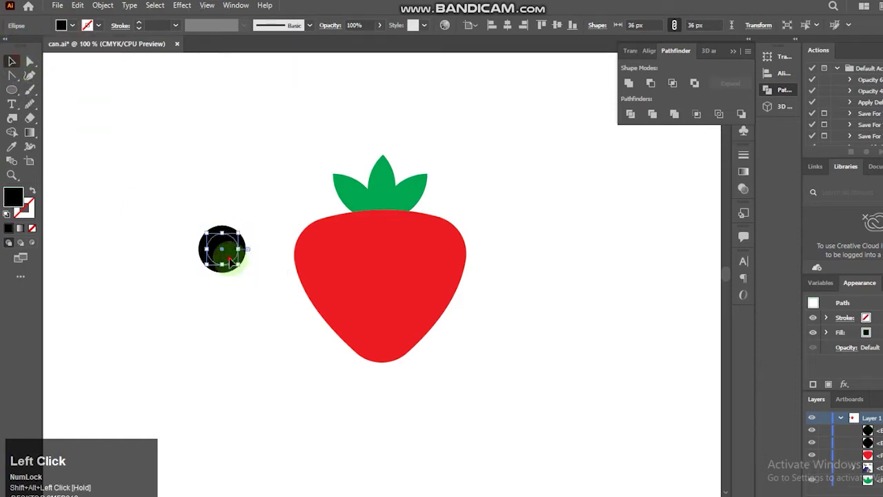
drag(238, 265, 232, 257)
Fill the outermost and innermost circles with white, leaving the middle one black to form an eye.
click(222, 271)
click(70, 27)
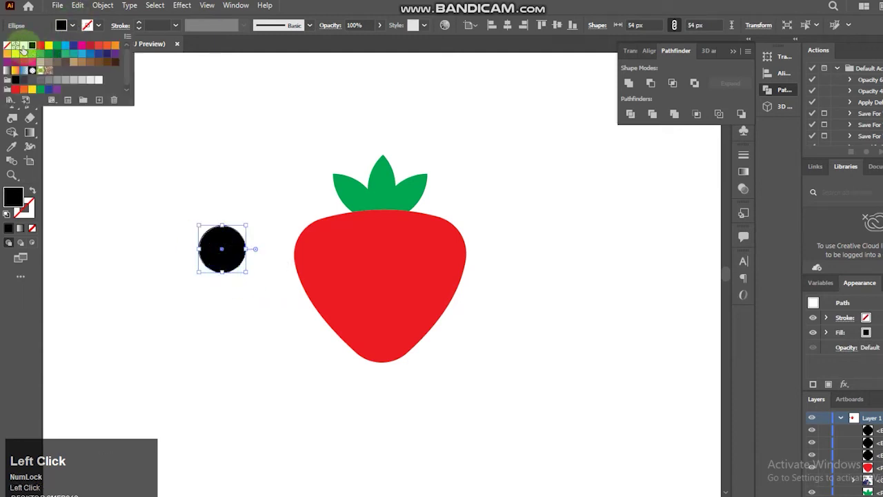
click(26, 47)
click(224, 253)
click(223, 250)
click(71, 26)
click(36, 49)
click(93, 128)
Move the three eye circles onto the left half of the strawberry and enlarge the black circle to 40 px.
drag(174, 223, 253, 291)
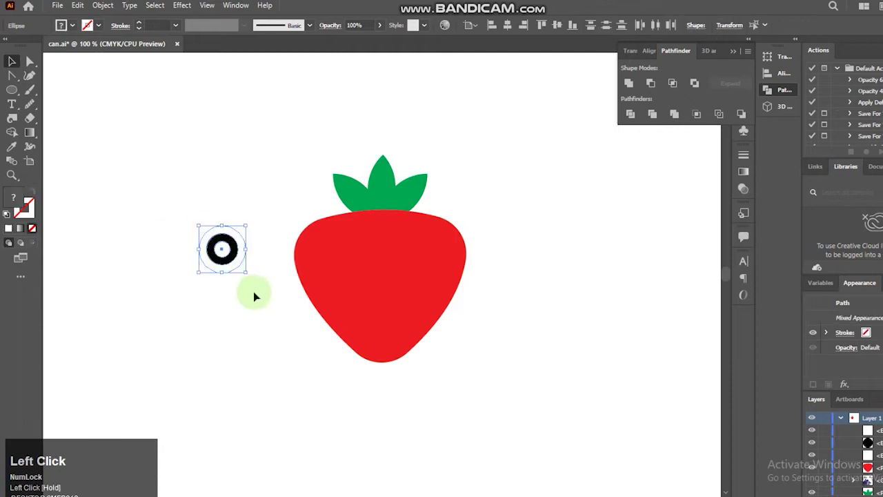
drag(348, 276, 349, 278)
click(248, 326)
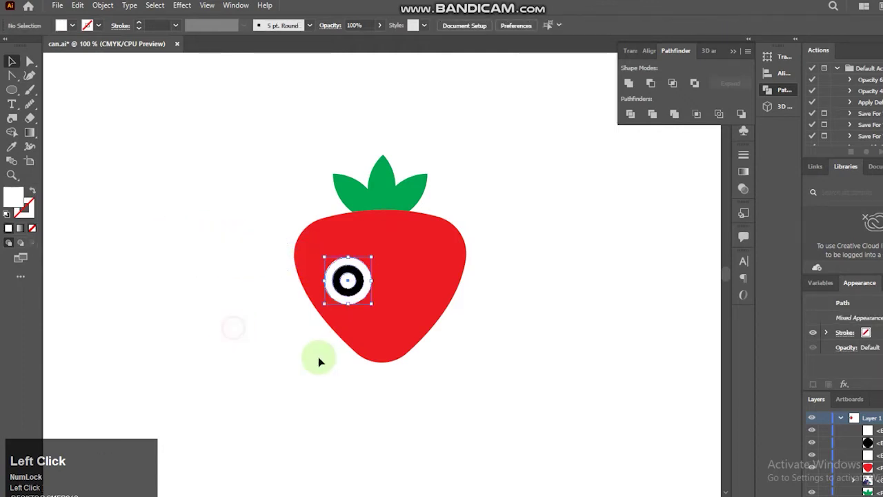
click(364, 286)
drag(373, 300, 373, 313)
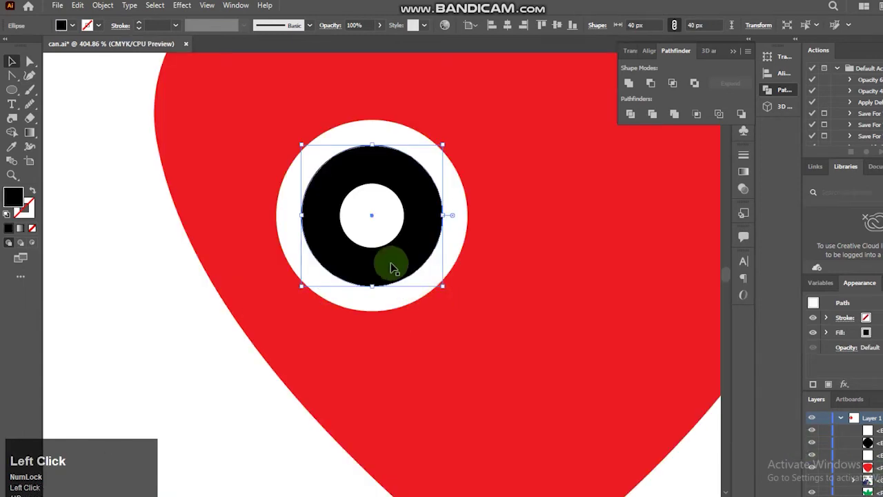
Try to offset the black pupil and its white highlight toward the upper right of the eye.
drag(403, 271, 428, 272)
drag(380, 227, 423, 175)
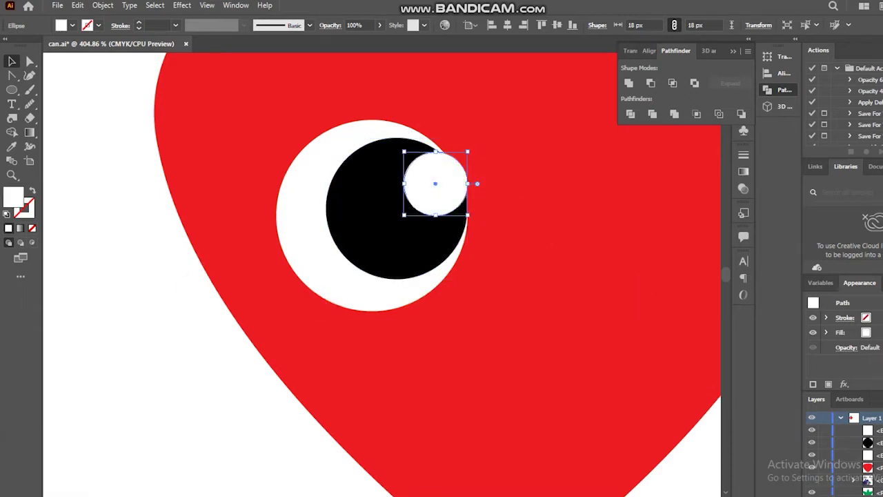
Narrow the three concentric eye circles together horizontally into upright ovals.
click(399, 267)
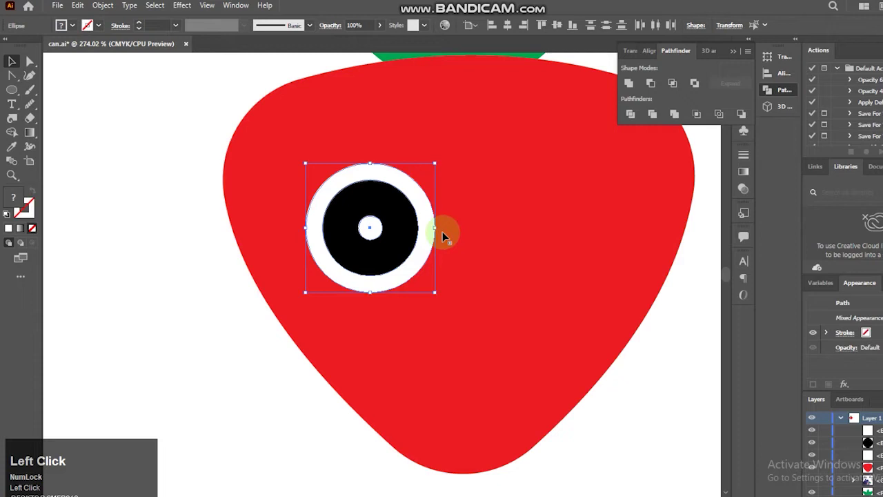
drag(435, 227, 393, 227)
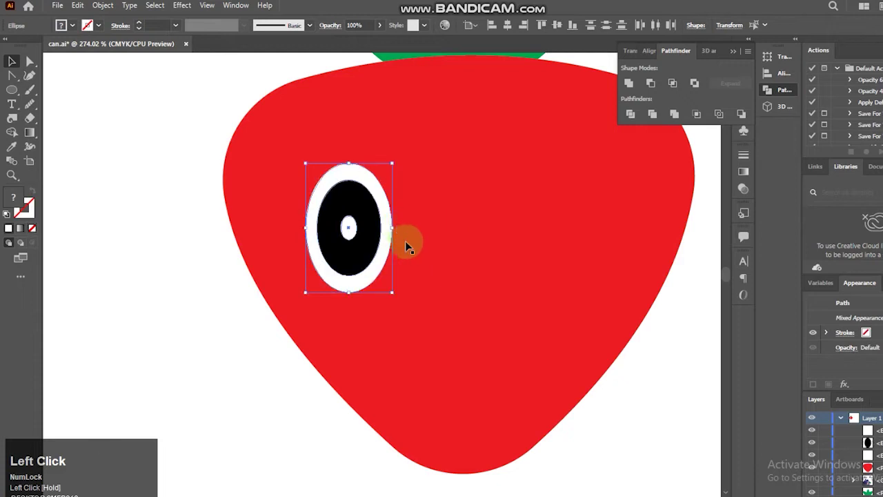
click(87, 250)
click(12, 175)
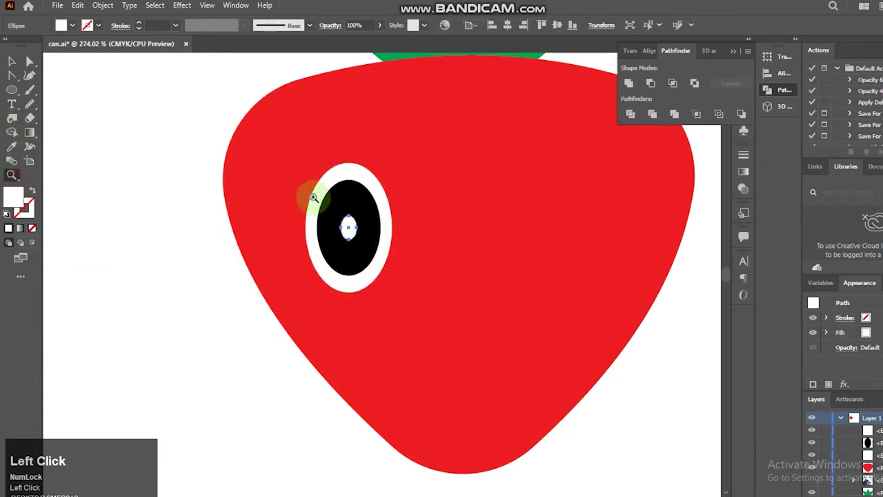
Rotate the small white highlight to lie horizontally at the pupil's upper-left edge and shift the pupil toward the eye's right side.
drag(313, 198, 372, 268)
click(9, 62)
drag(473, 167, 498, 288)
drag(442, 252, 249, 168)
click(410, 419)
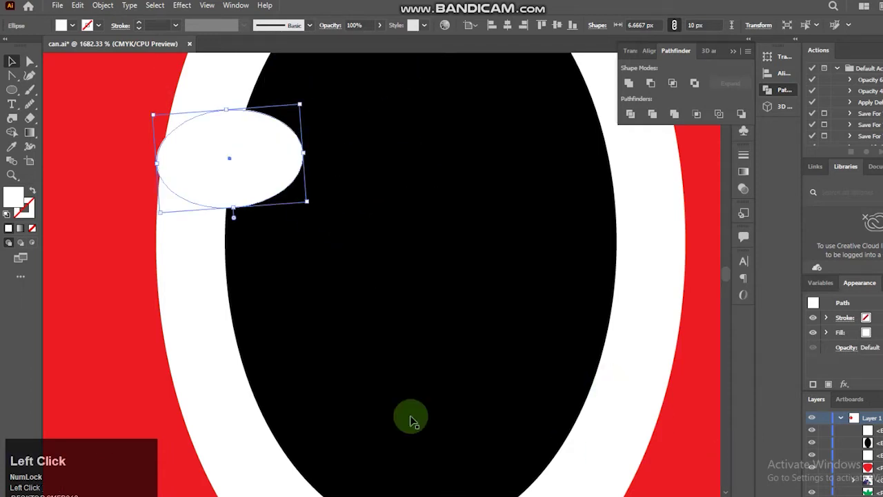
key(ctrl+0)
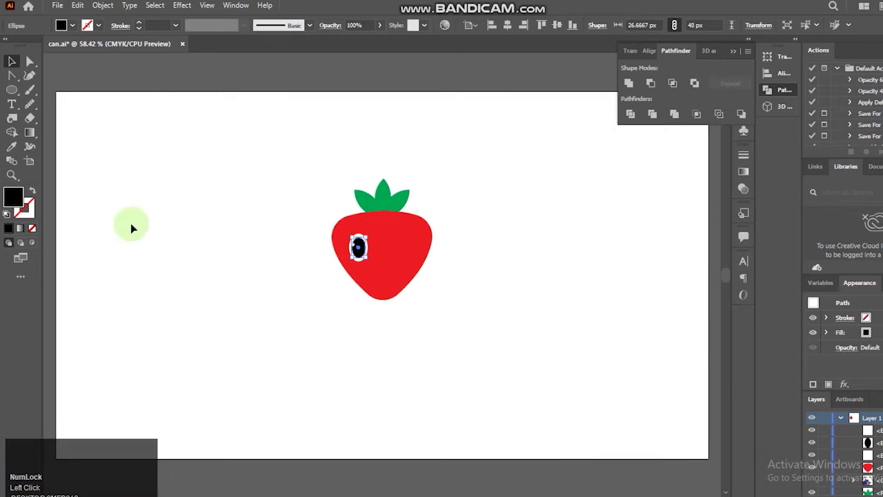
click(12, 174)
click(331, 256)
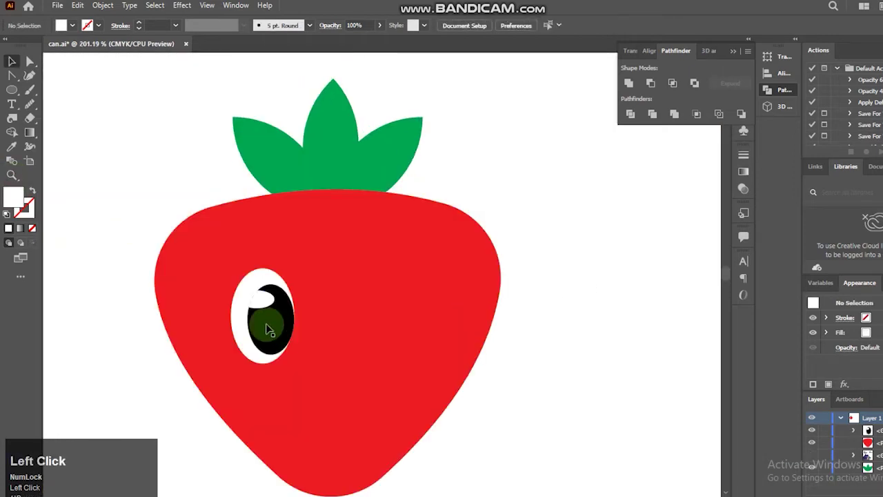
Duplicate the finished eye in place and move the copy straight across to the right half of the strawberry.
click(266, 324)
right_click(266, 324)
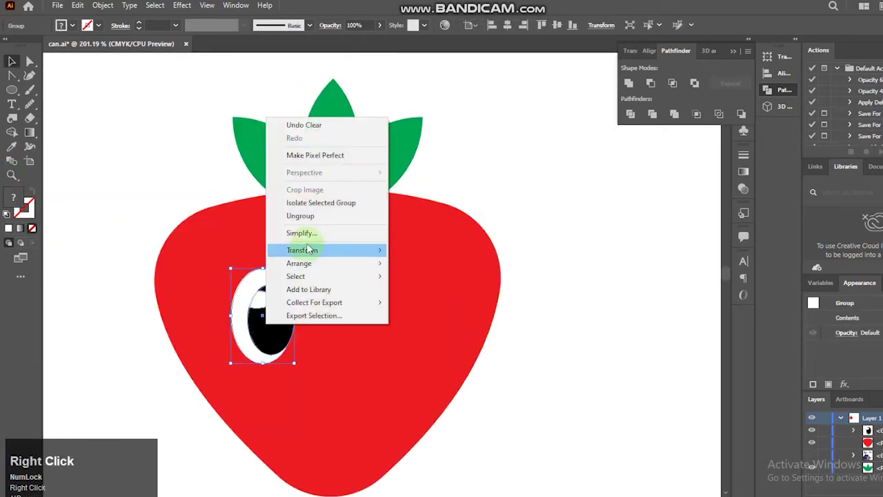
click(278, 345)
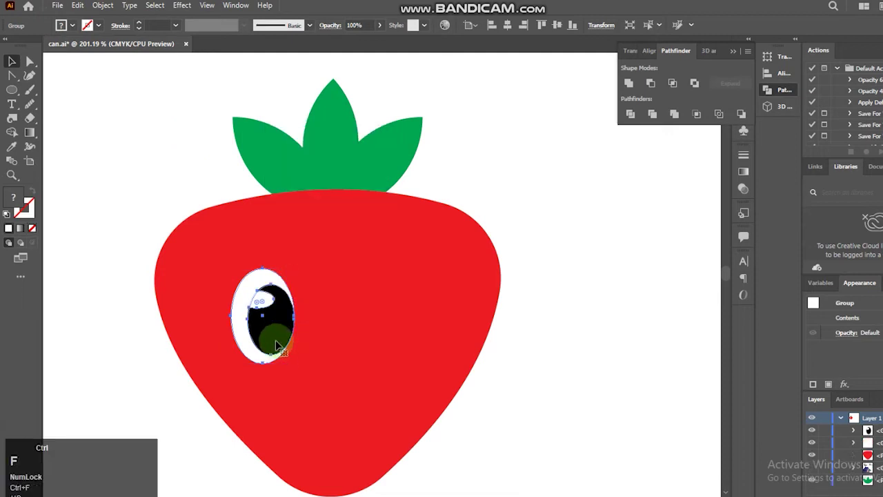
drag(275, 345, 393, 338)
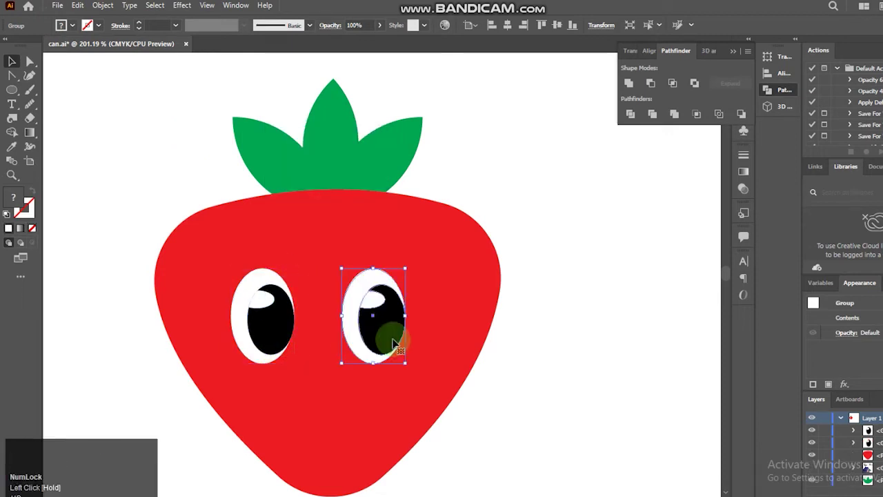
Ungroup the right eye and shift its black pupil and white highlight together to the left edge of the eye white.
right_click(393, 339)
click(442, 234)
click(540, 302)
click(371, 324)
shift+click(373, 302)
drag(384, 330, 370, 336)
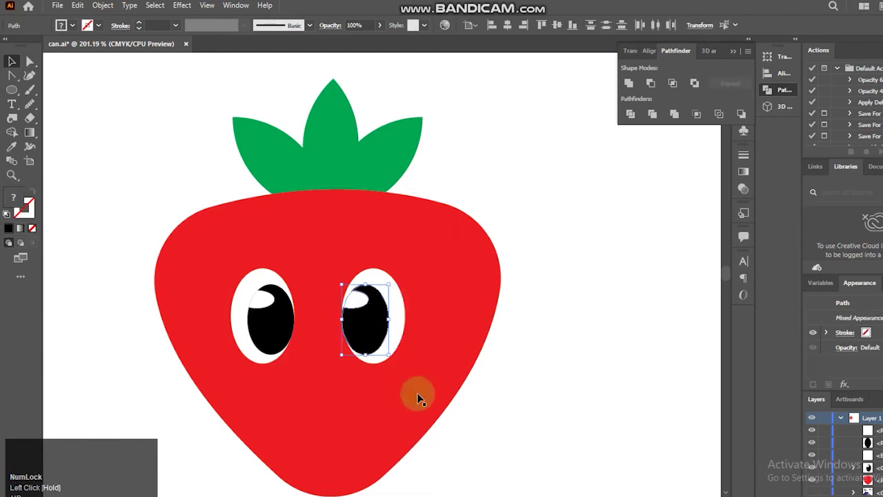
click(539, 360)
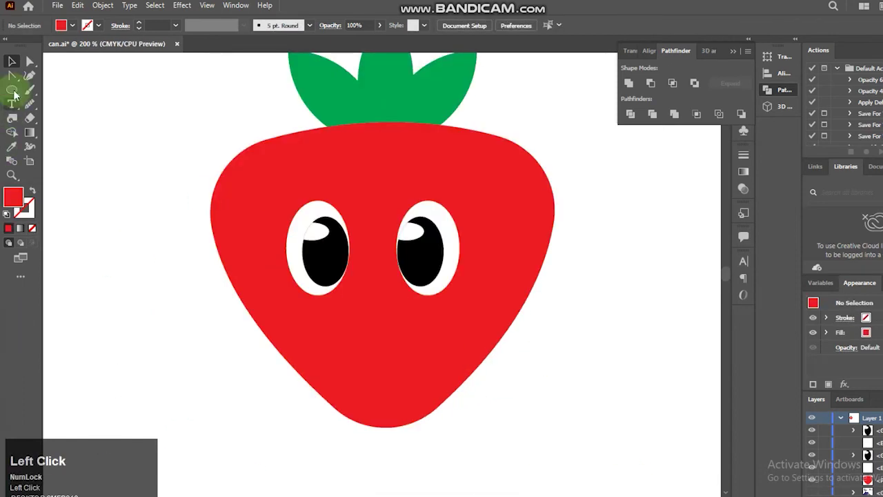
Draw a circle about 54 px wide beside the strawberry and give it no fill and a 10 pt black stroke.
click(13, 90)
drag(125, 243, 177, 295)
click(33, 191)
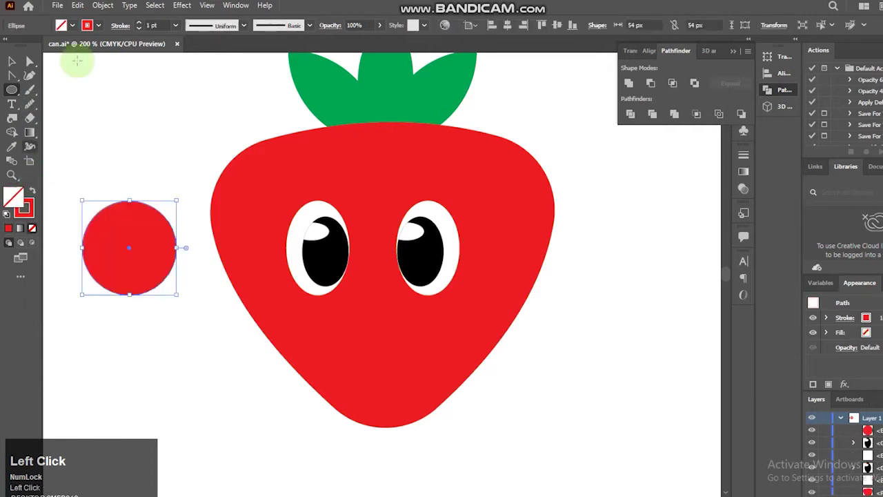
click(98, 26)
click(28, 44)
click(156, 25)
drag(166, 25, 139, 28)
text(10)
key(Return)
click(9, 62)
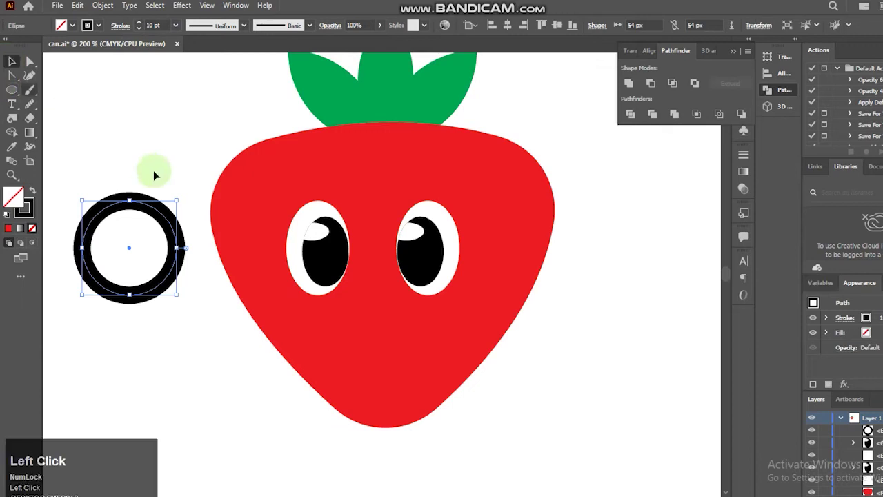
Remove the circle's upper half, round its stroke ends and place the scaled-down arc between the eyes as a smile.
drag(178, 248, 192, 247)
click(30, 61)
click(139, 204)
key(Delete)
click(120, 24)
click(12, 61)
click(193, 272)
drag(193, 271, 191, 374)
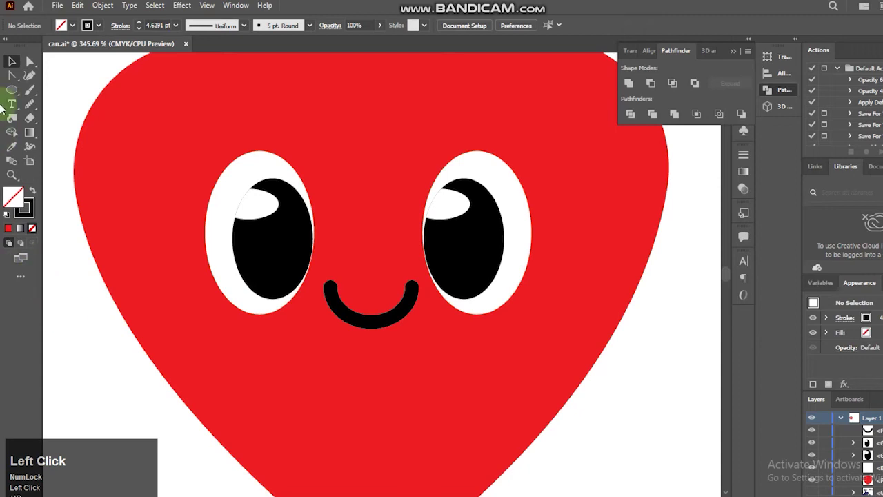
Draw a flat ellipse about 27 by 9 px without a stroke and fill it pink with 74% magenta.
key(l)
drag(95, 371, 184, 399)
click(61, 25)
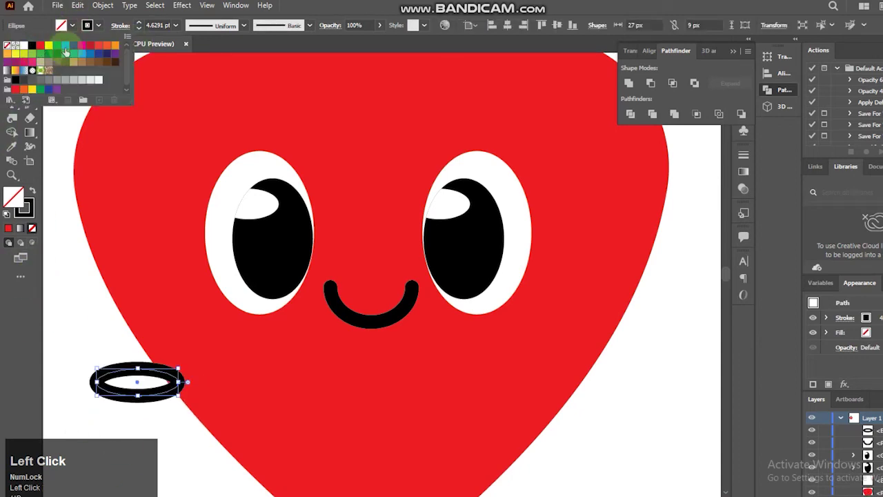
click(82, 46)
click(31, 207)
click(30, 209)
click(31, 229)
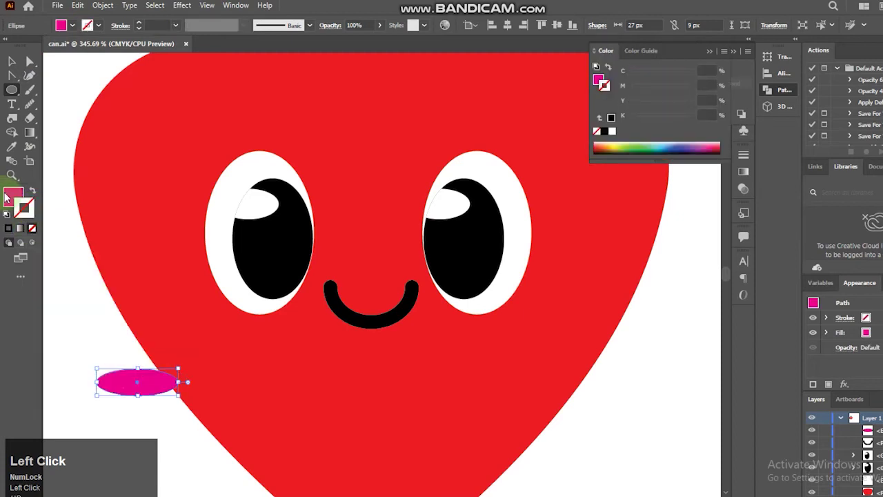
click(6, 198)
drag(691, 84, 660, 117)
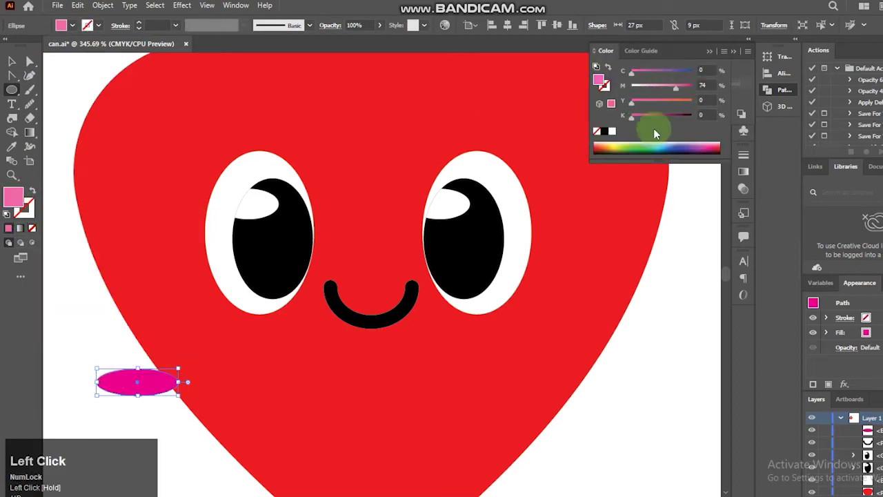
Place the pink ellipse below the left eye as a cheek and put a copy below the right eye.
click(11, 57)
mouse_move(238, 354)
mouse_down()
mouse_move(245, 338)
mouse_move(256, 343)
mouse_move(254, 353)
mouse_up()
click(223, 327)
key(ctrl+c)
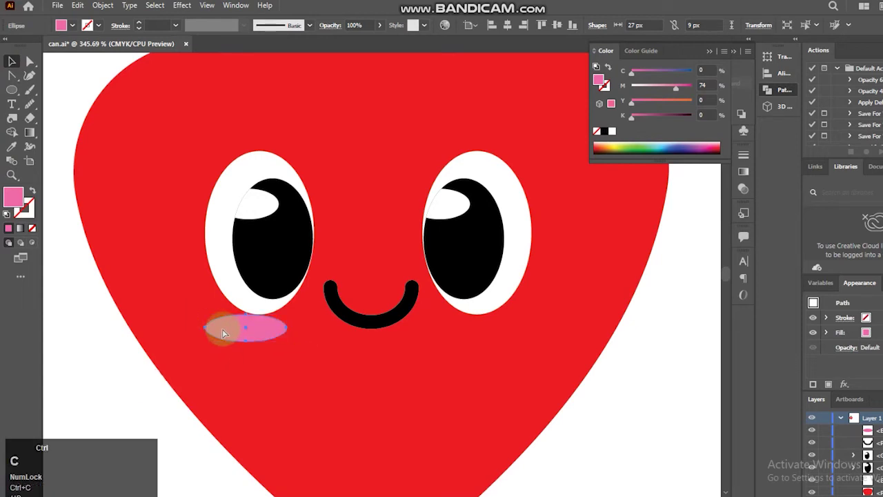
key(ctrl+f)
drag(468, 333, 470, 330)
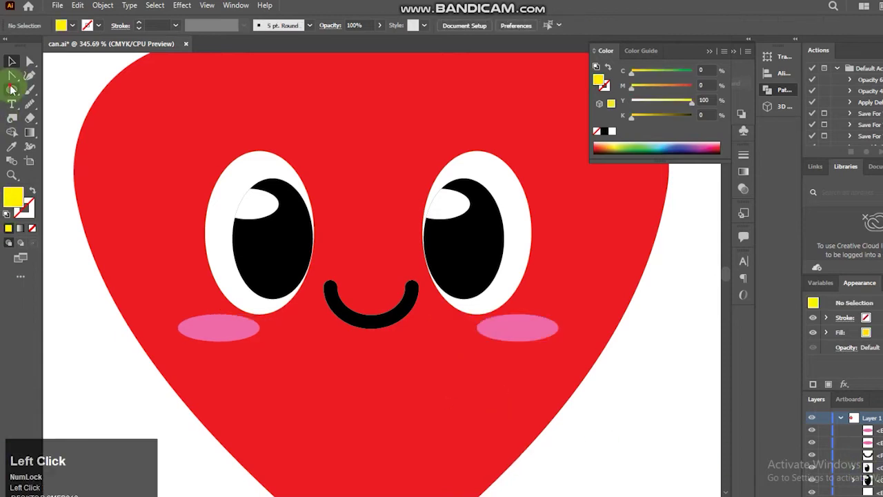
Draw a small yellow upright ellipse for a seed and set it to 3 px wide and 10 px high.
drag(97, 287, 124, 341)
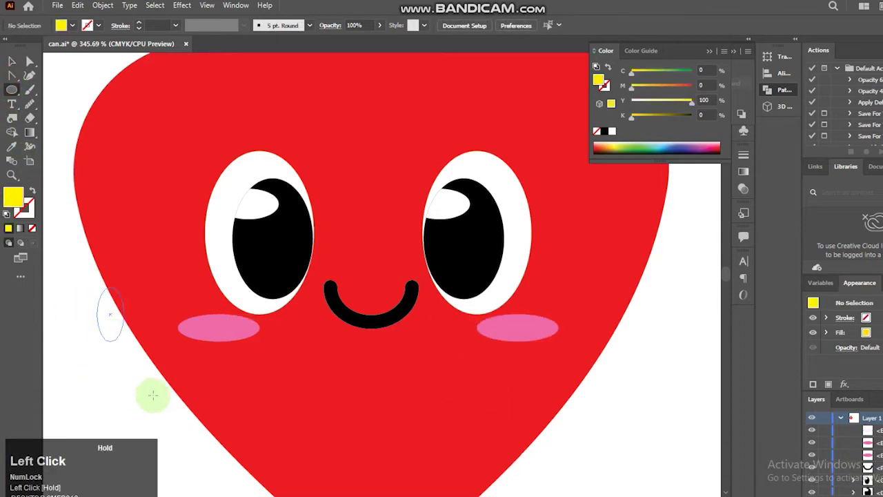
drag(652, 26, 612, 32)
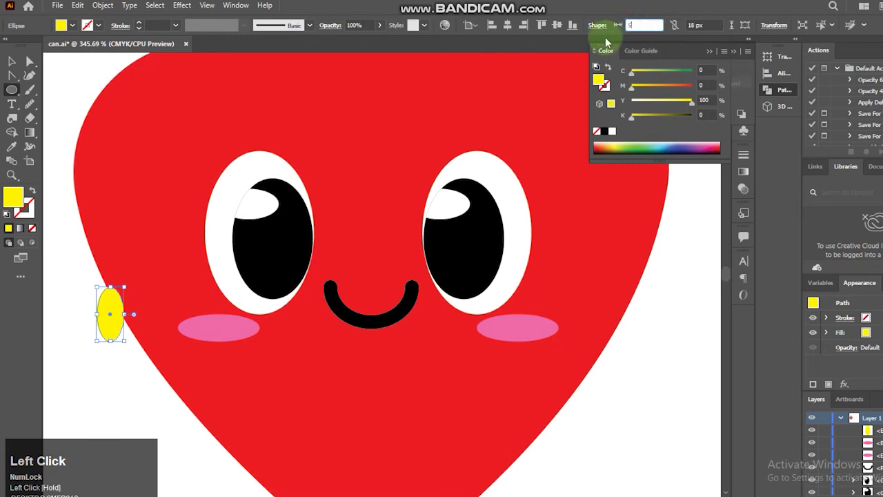
key(Return)
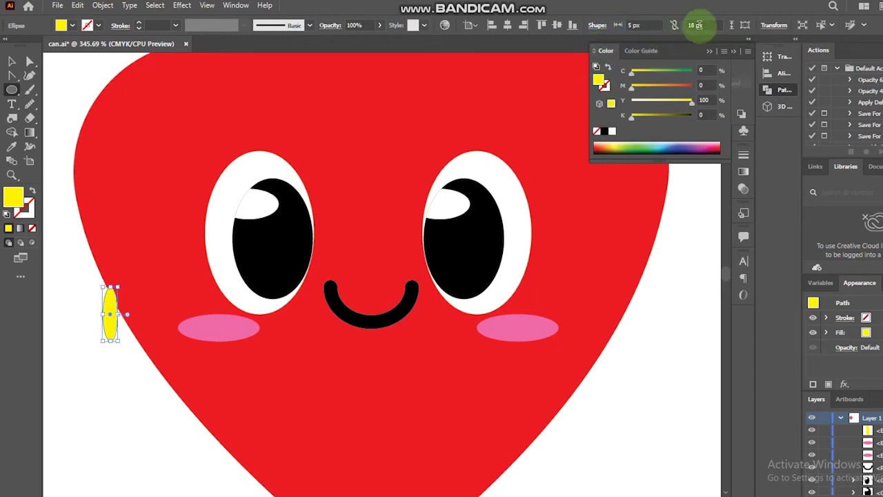
click(697, 25)
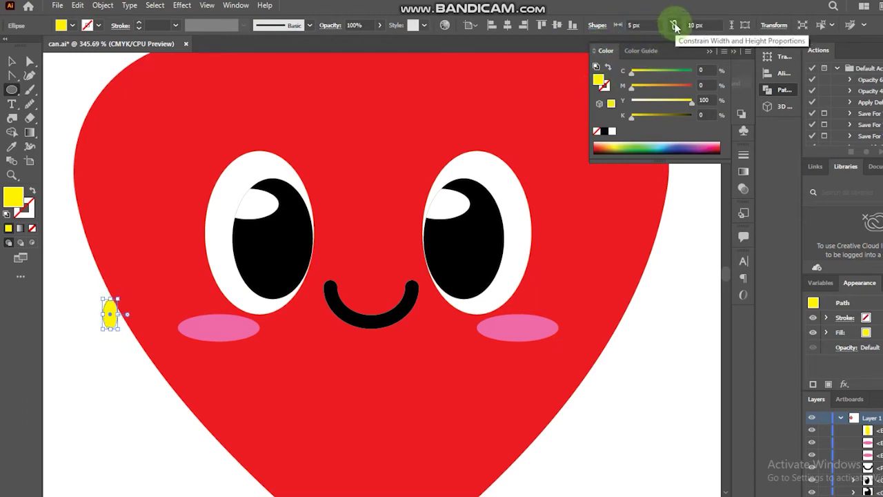
click(636, 25)
text(3)
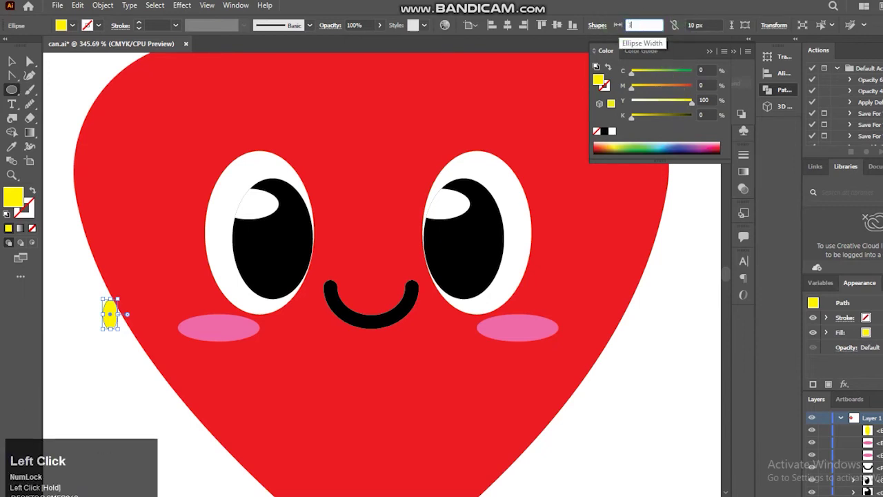
key(Return)
Move the yellow seed onto the strawberry and scatter copies of it over the red body around the face.
click(6, 61)
drag(109, 315, 146, 131)
drag(119, 196, 154, 198)
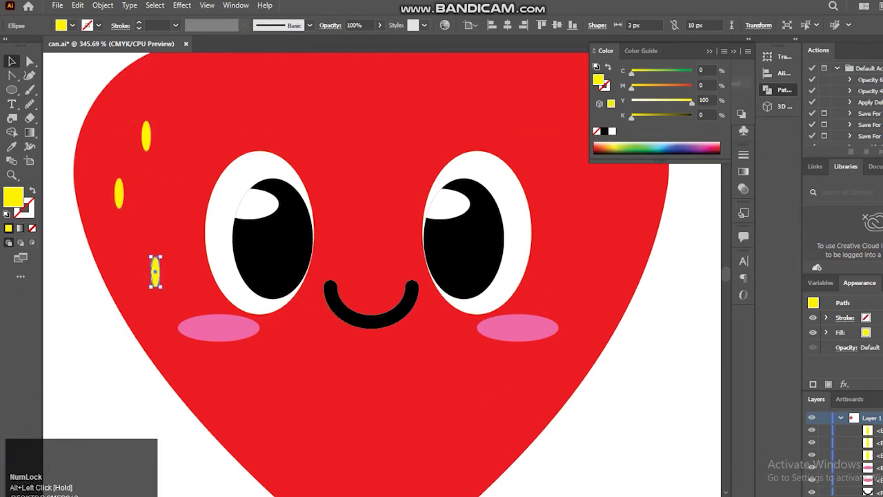
click(310, 408)
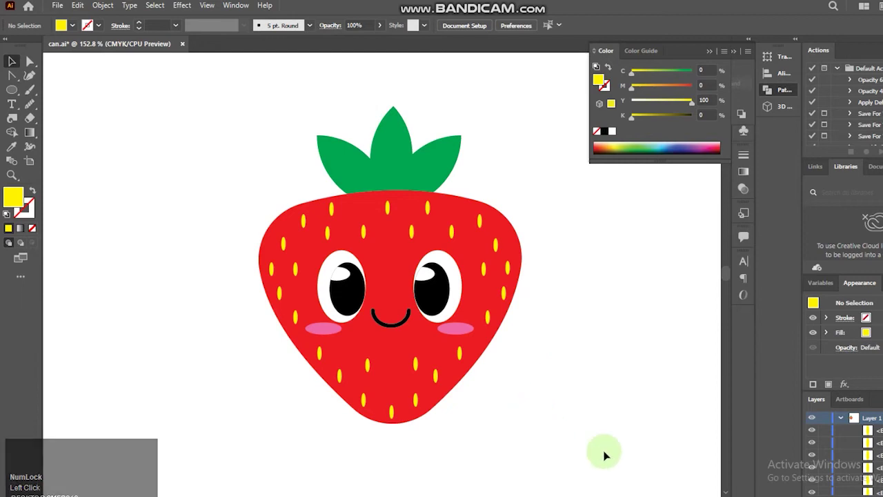
Group the green leaves with the red strawberry body.
click(403, 166)
shift+click(394, 270)
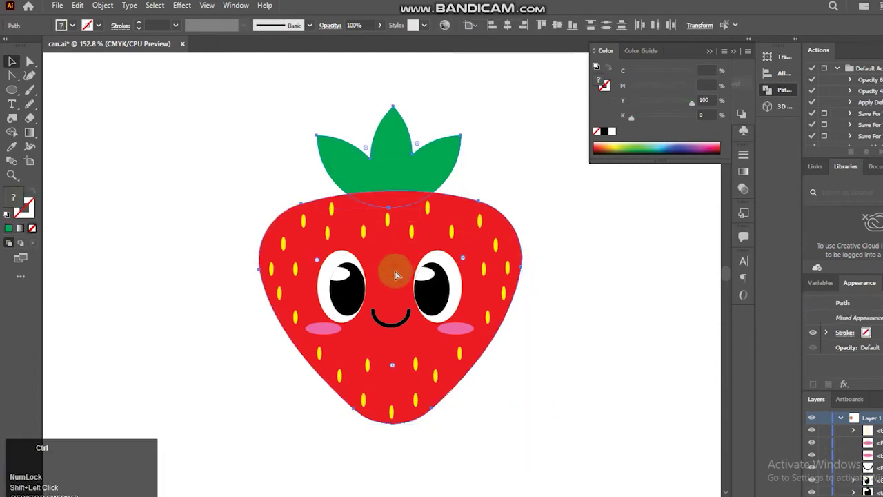
key(ctrl+g)
click(540, 133)
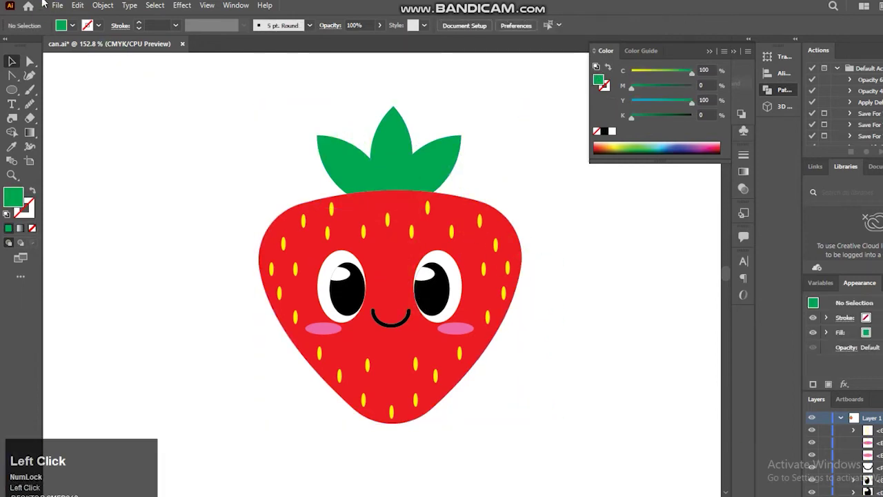
Apply the 3D and Materials Inflate effect to the grouped green leaves and red body.
click(233, 5)
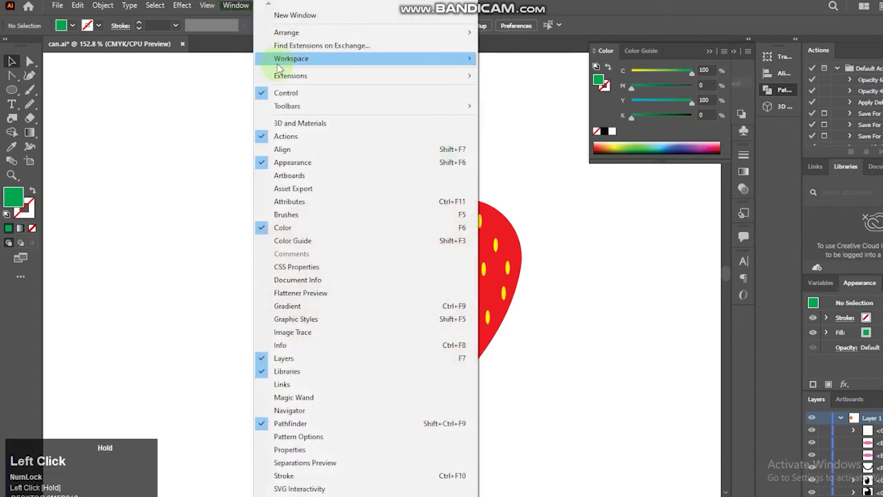
click(291, 126)
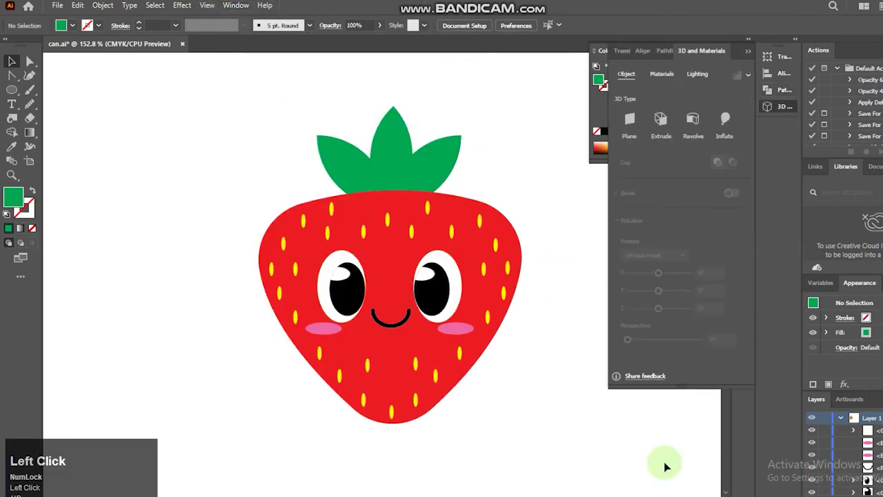
click(395, 178)
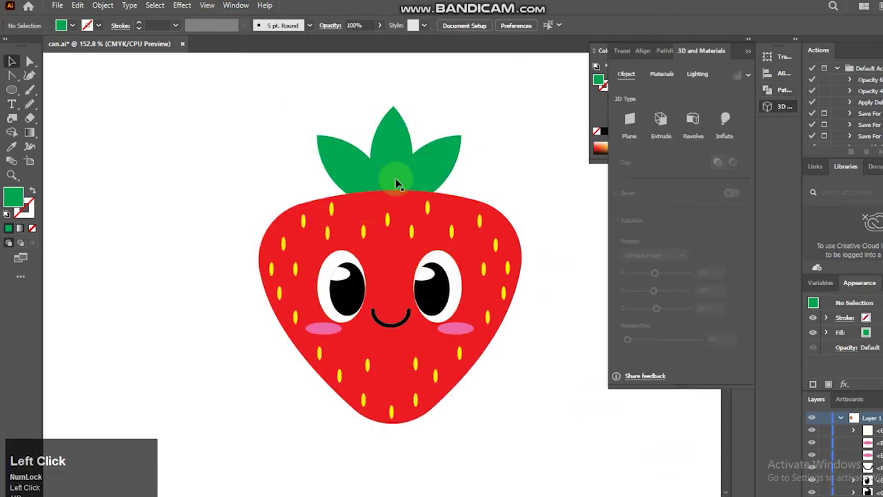
shift+click(396, 243)
right_click(394, 241)
click(416, 235)
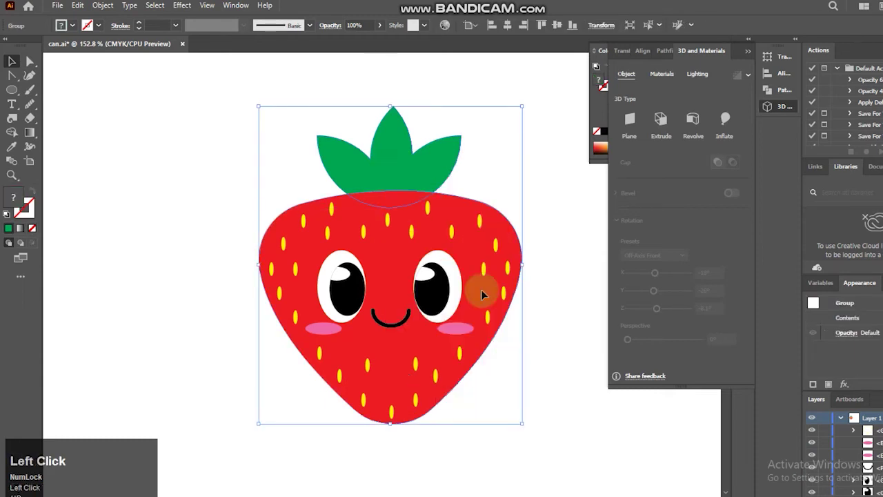
click(684, 200)
click(725, 123)
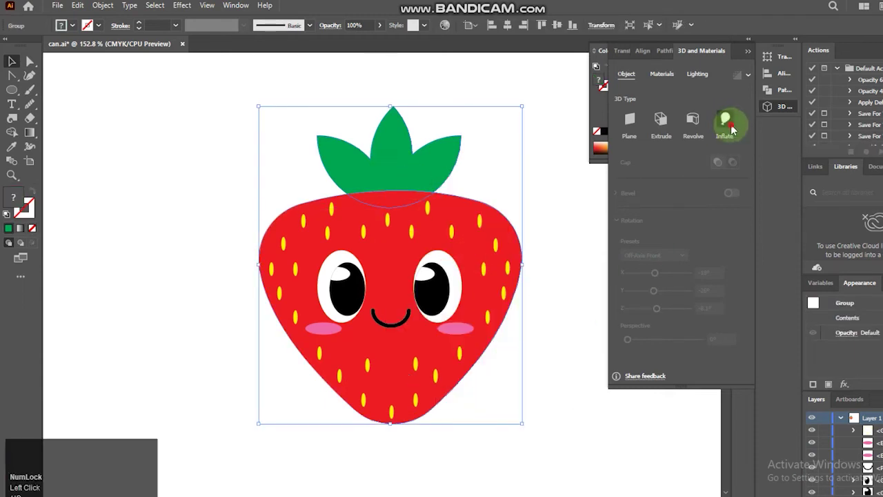
click(833, 400)
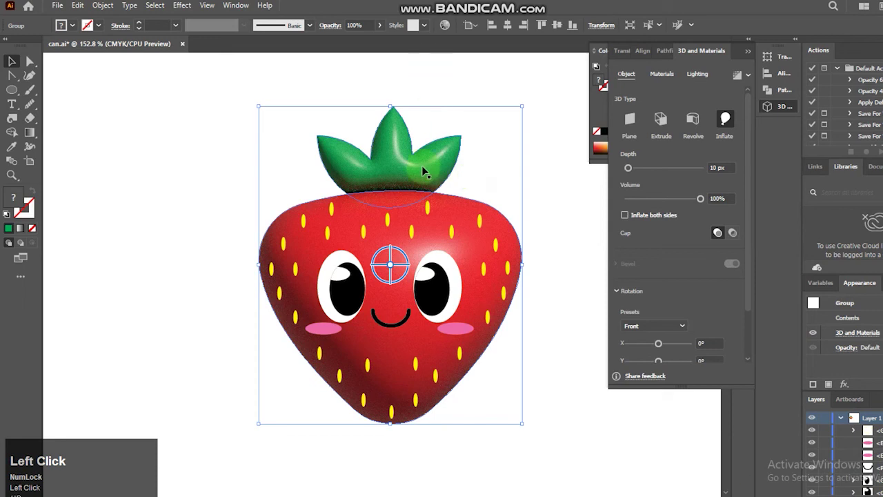
Set the base material roughness of the inflated leaves and body to 0.63.
click(660, 76)
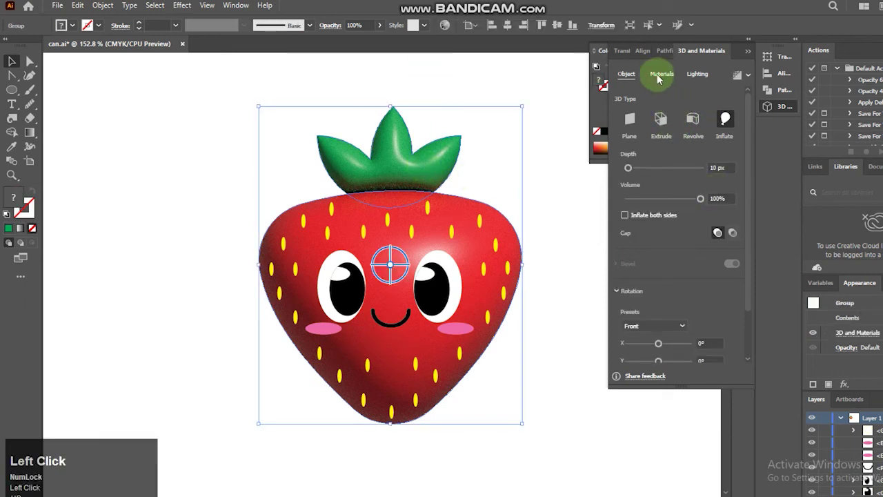
drag(749, 279, 751, 333)
click(698, 315)
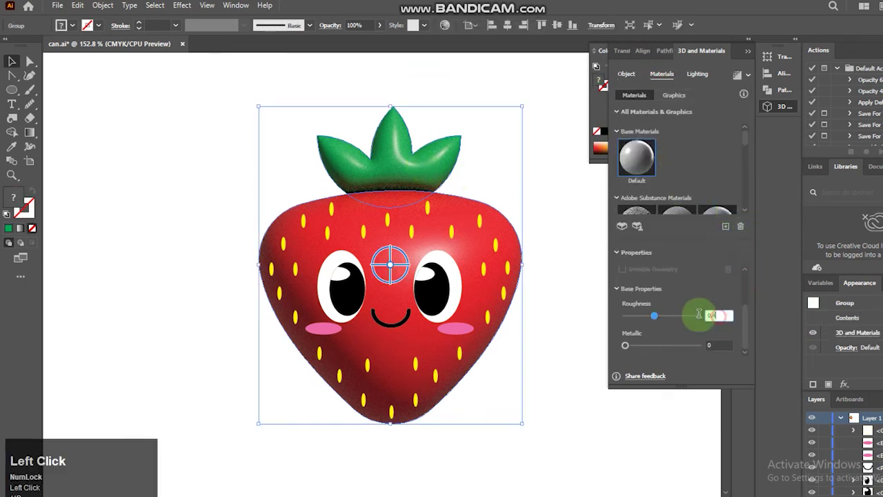
text(0.63)
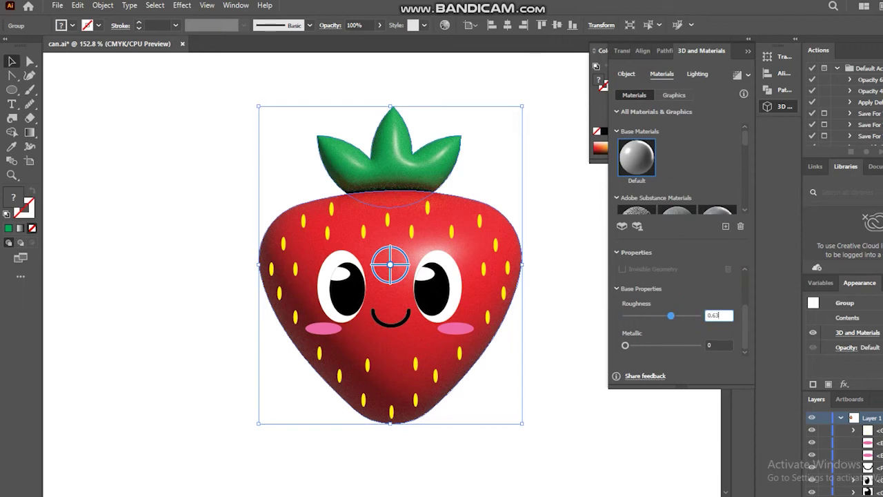
text(0.63)
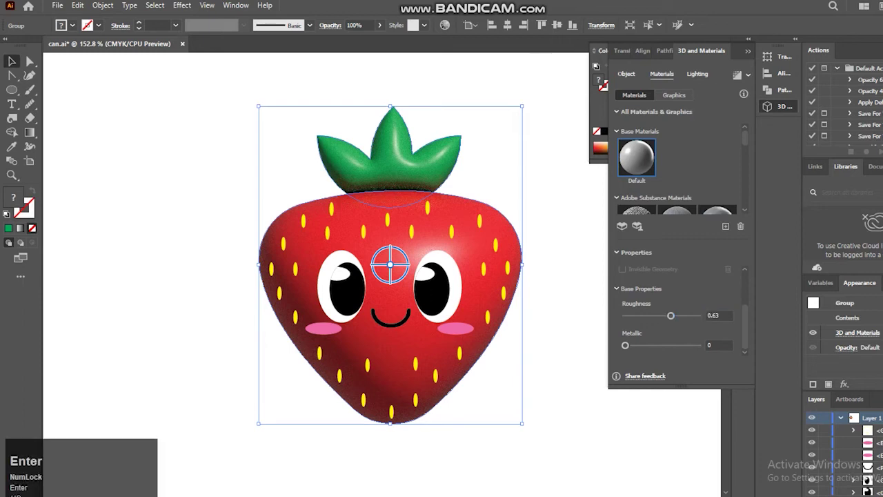
Adjust the base material's metallic value on the inflated leaves and body, and deselect the artwork.
click(739, 457)
click(716, 345)
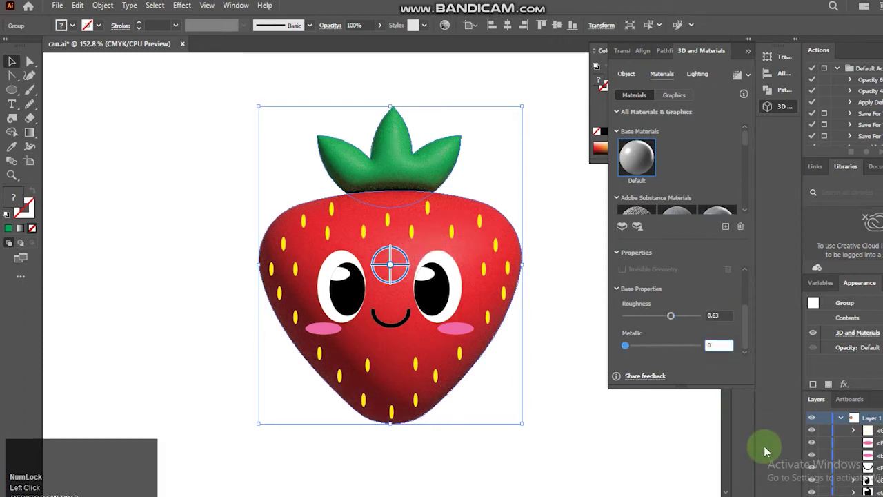
text(3.0)
click(562, 276)
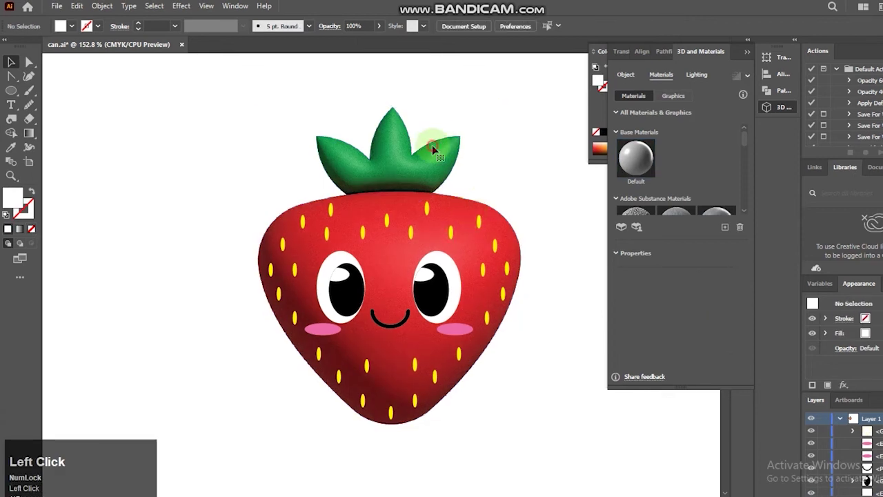
Set the 3D lighting intensity of the inflated strawberry body and leaves to 97%.
click(404, 273)
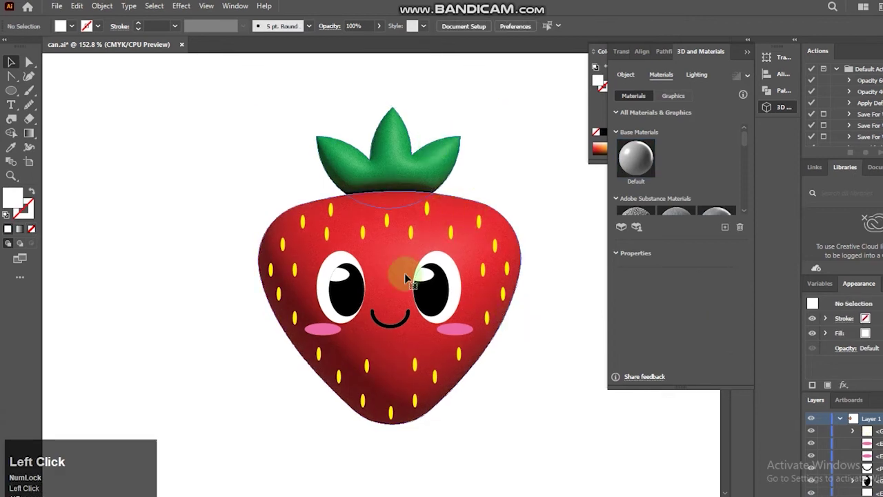
click(627, 77)
click(704, 74)
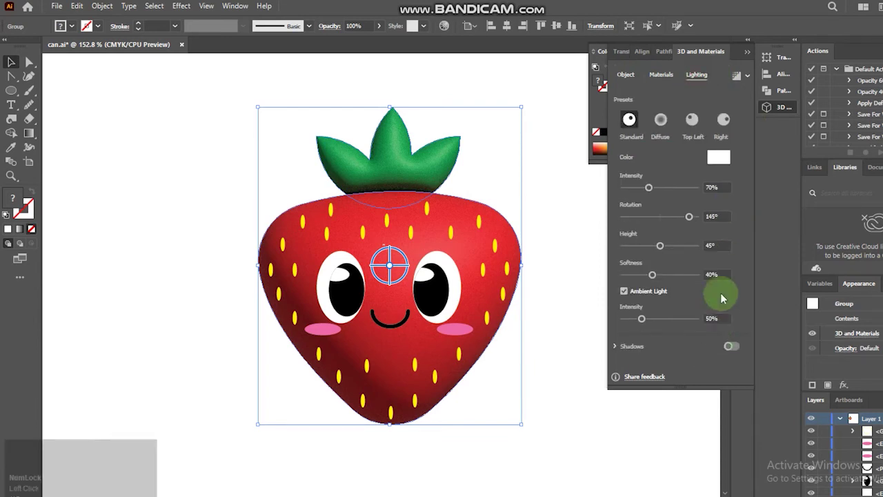
click(757, 335)
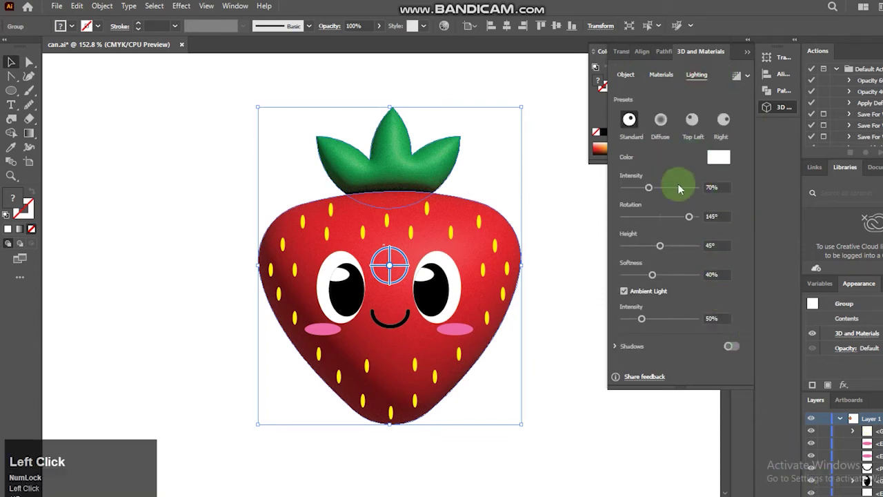
text(97)
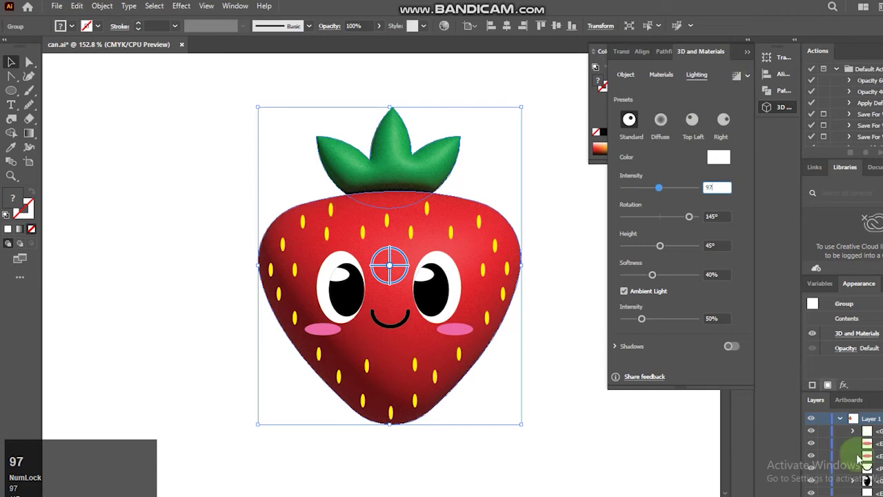
key(Return)
click(661, 269)
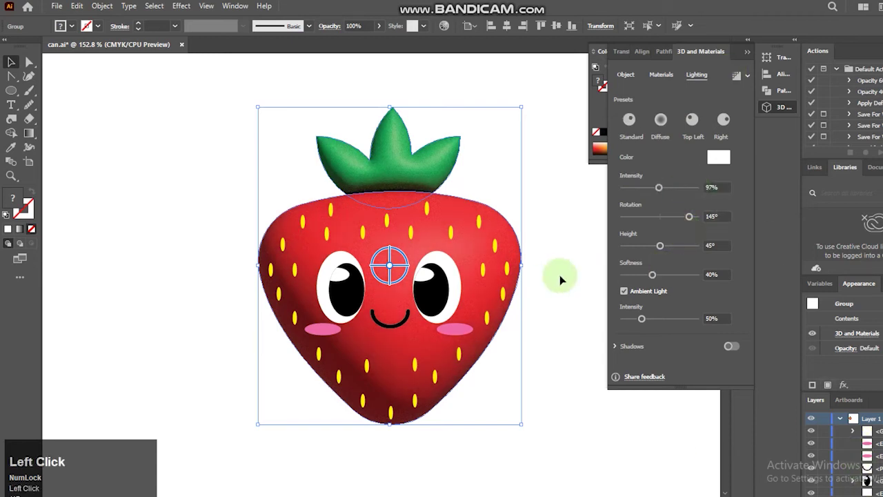
Set the light's rotation to 90° and its height to 48° on the inflated body and leaves.
drag(689, 220, 687, 224)
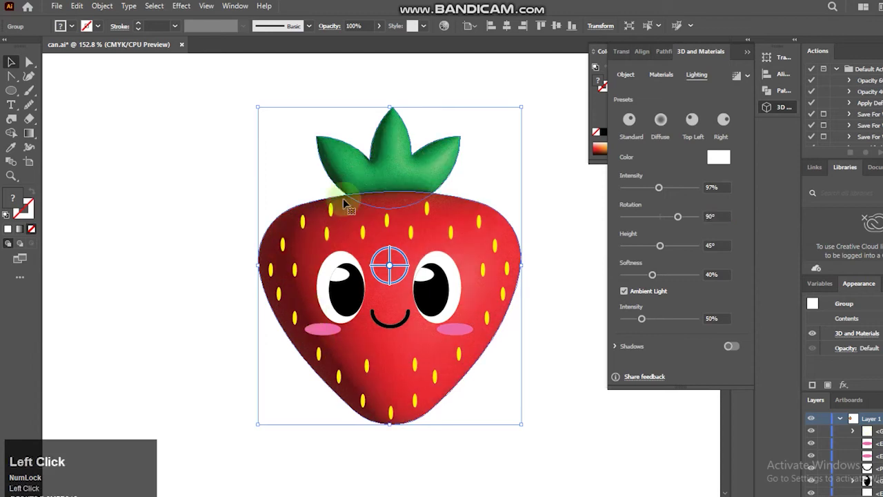
drag(722, 247, 681, 252)
text(48)
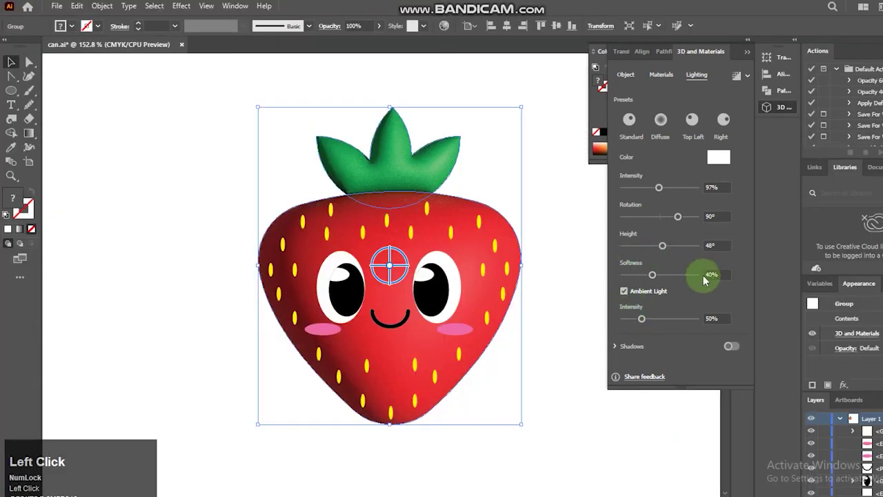
Set the light's softness to 90% and turn on shadows for the inflated body and leaves.
drag(718, 276, 674, 270)
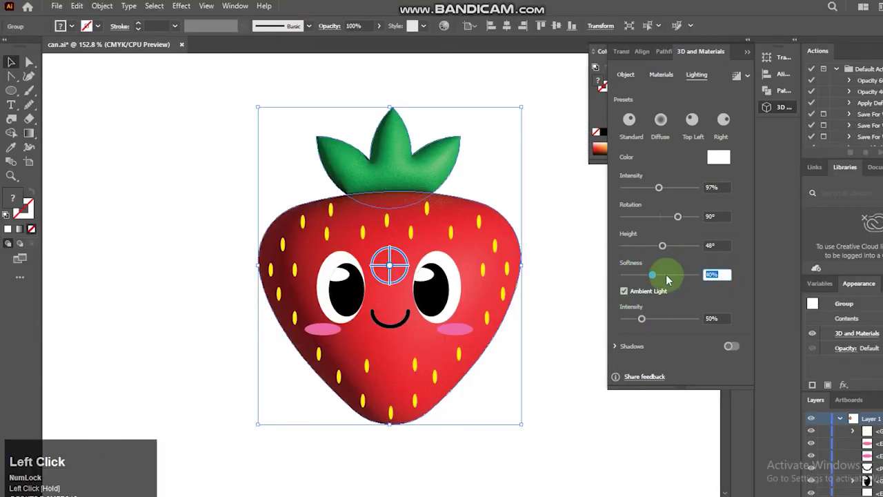
text(90)
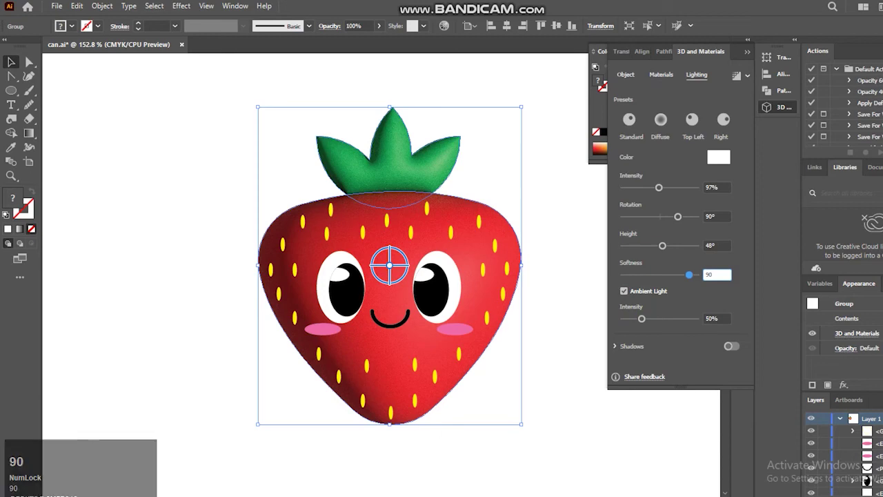
click(709, 380)
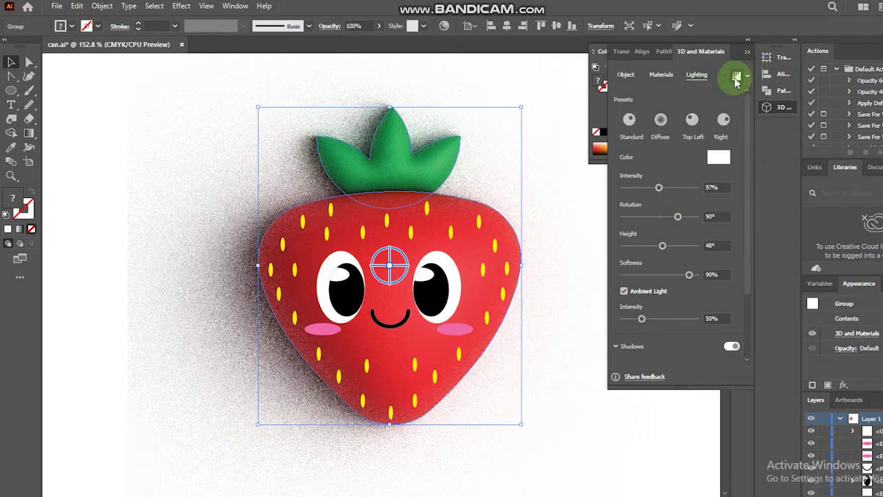
Adjust the render settings, render the shadowed strawberry body and leaves with ray tracing, and clear the selection.
click(748, 77)
click(736, 98)
click(667, 158)
click(723, 244)
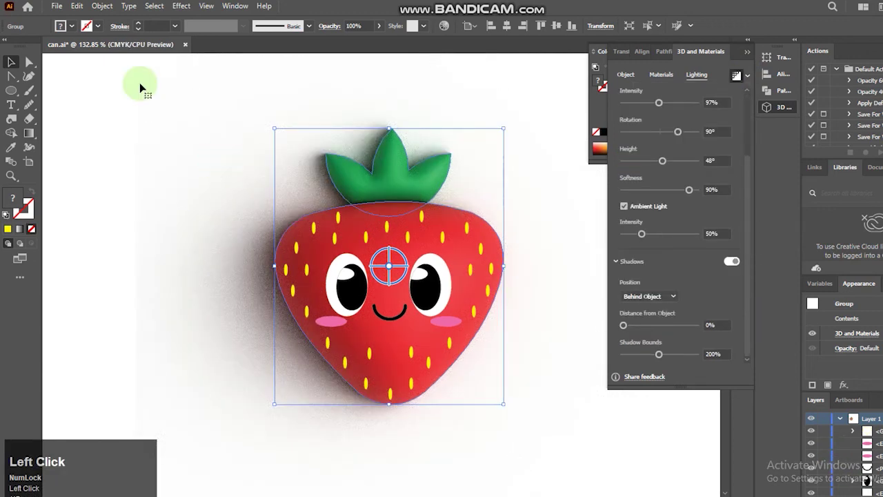
mouse_move(98, 98)
mouse_down()
mouse_move(686, 491)
mouse_move(685, 482)
mouse_up()
click(686, 485)
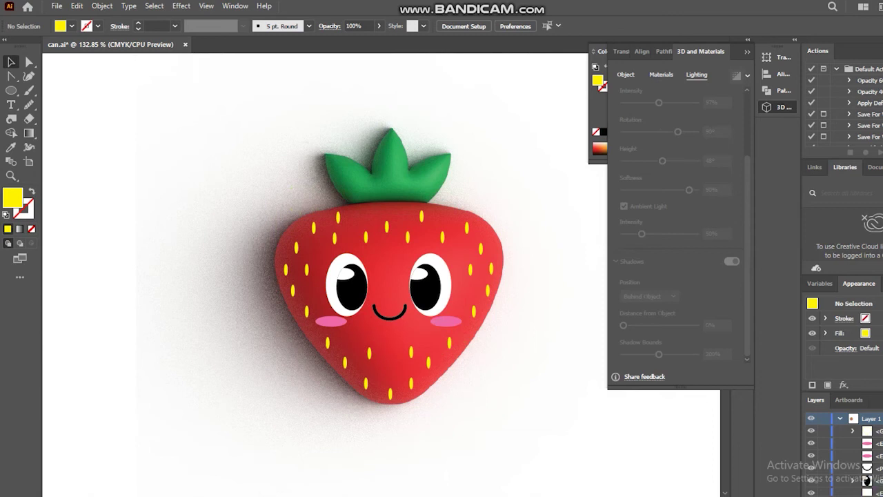
Apply a Gaussian Blur with a radius of 9 pixels to the pink cheeks.
click(447, 320)
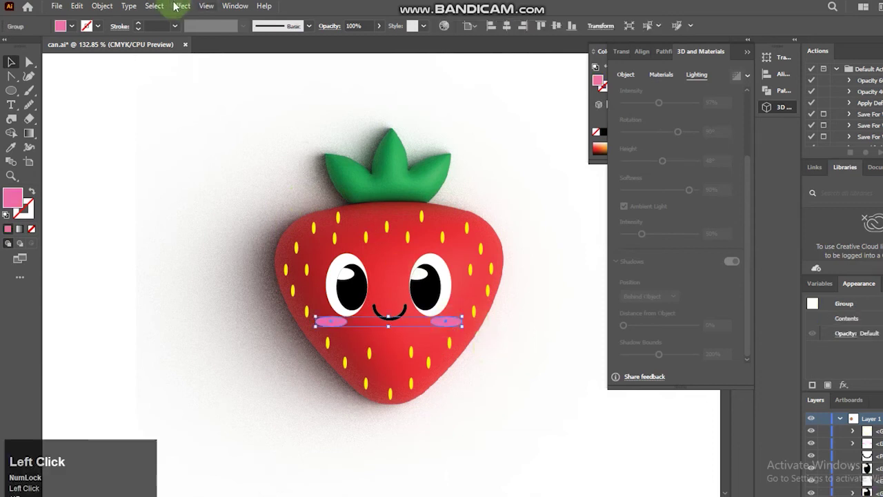
click(180, 5)
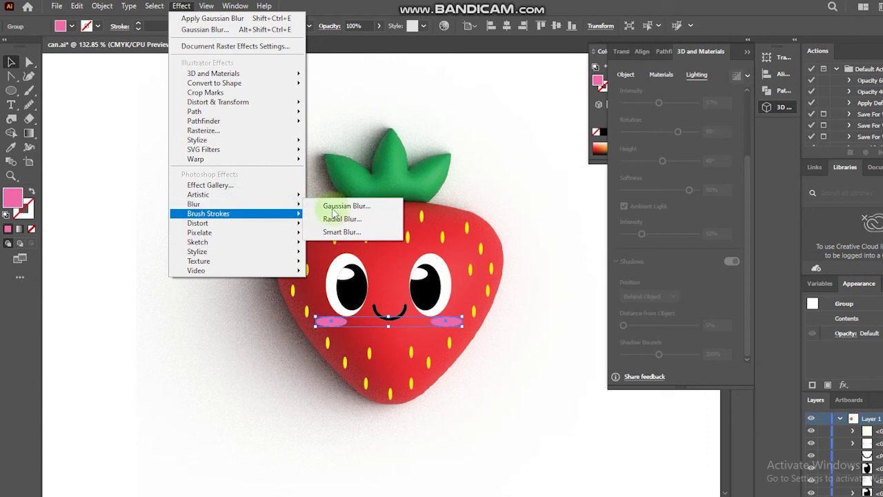
click(345, 205)
drag(561, 264, 483, 256)
text(9)
key(Return)
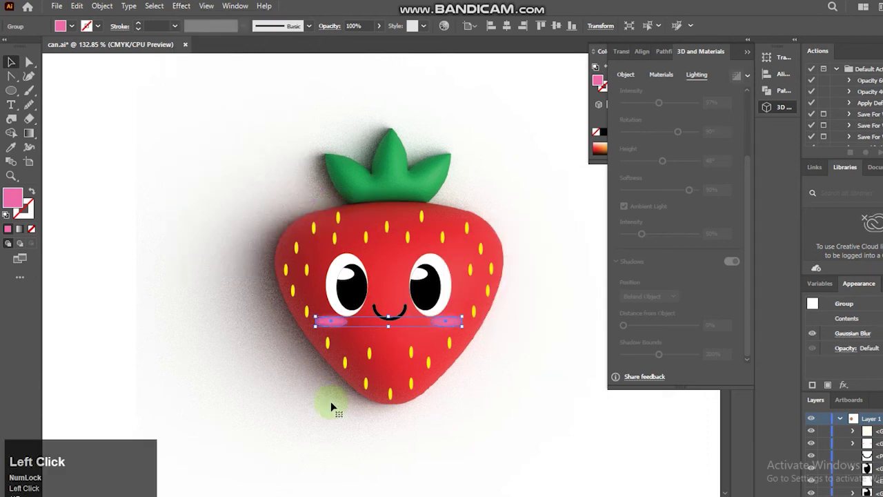
Apply the 3D and Materials Inflate effect to the strawberry's eyes.
click(519, 95)
click(554, 95)
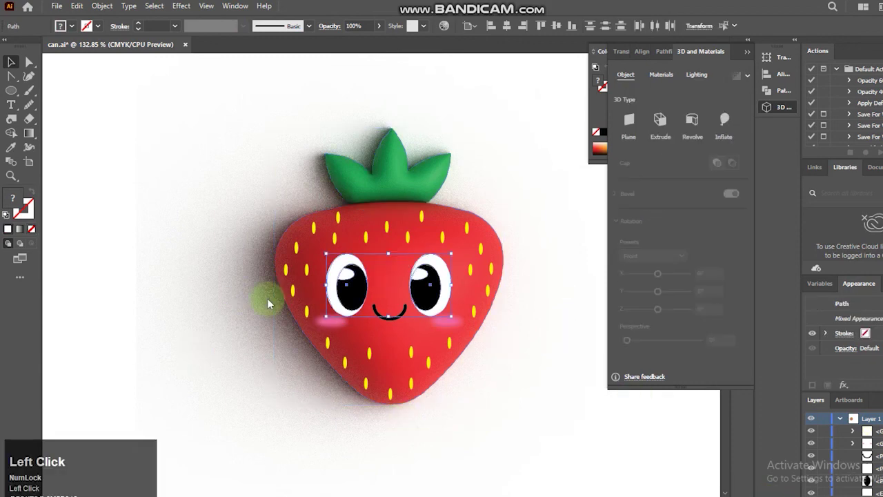
click(724, 121)
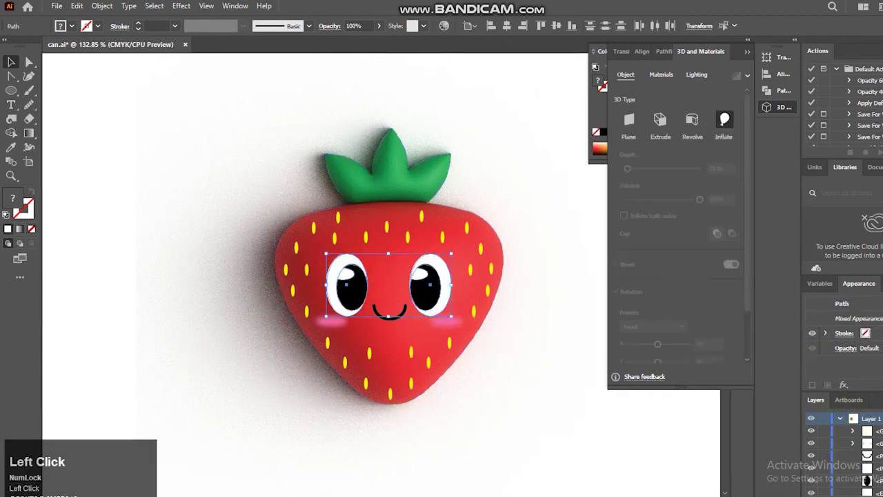
Set the base material of the inflated white eye shapes to roughness 0.63 and metallic 0.2.
click(445, 289)
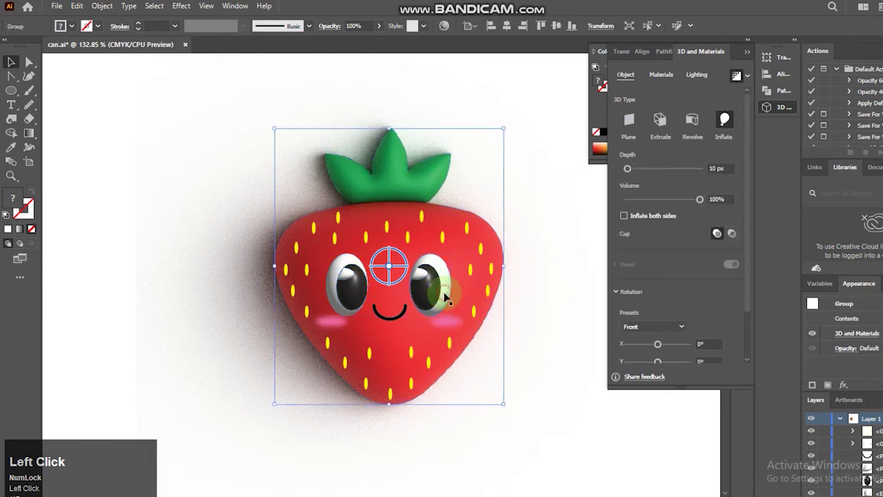
shift+click(337, 277)
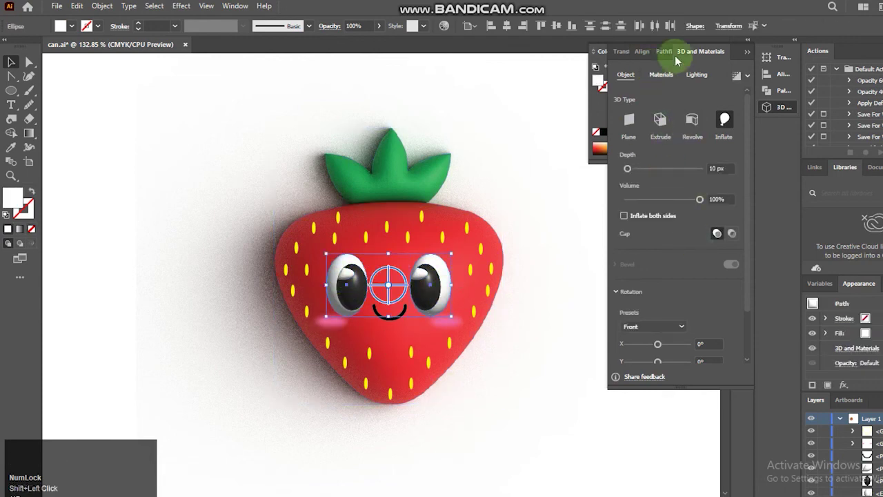
click(664, 76)
drag(744, 300, 718, 317)
text(0.63)
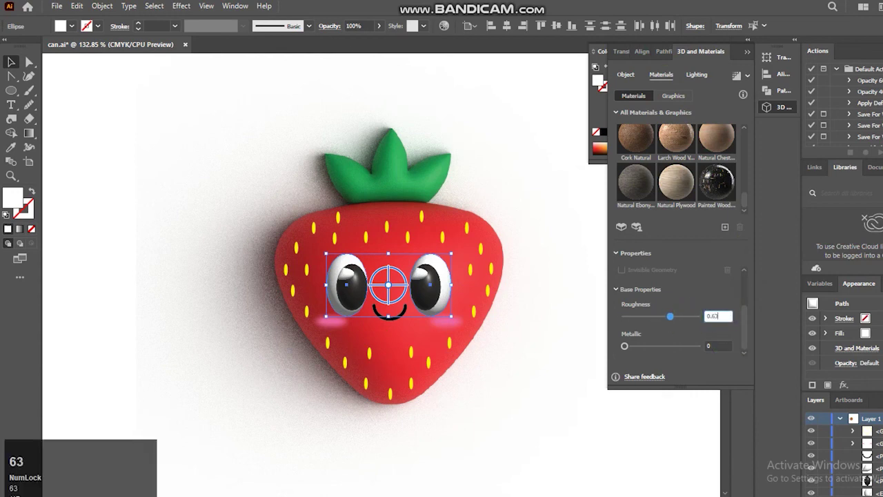
click(715, 386)
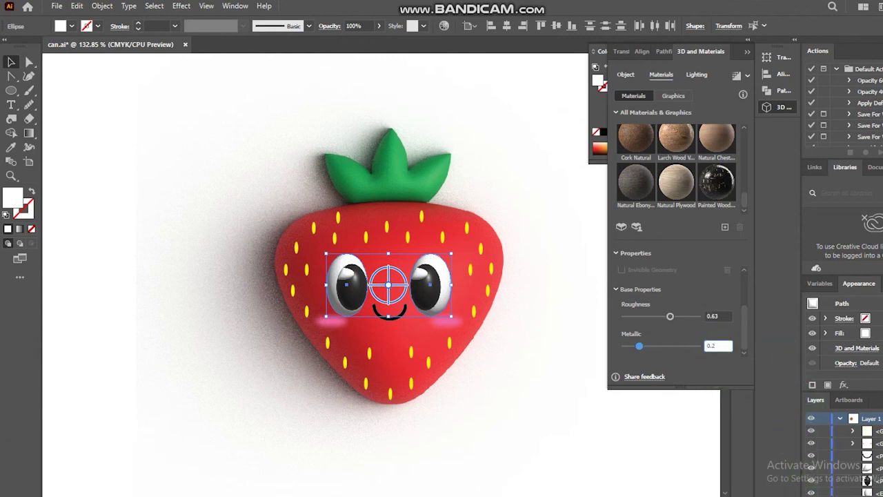
Give the yellow seeds an inflated 3D look, deselect everything and hide the 3D and Materials settings.
click(697, 74)
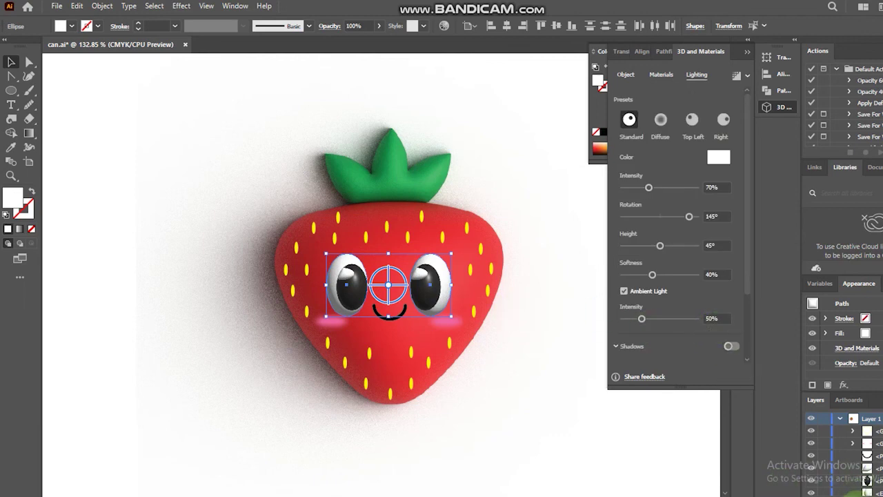
click(355, 355)
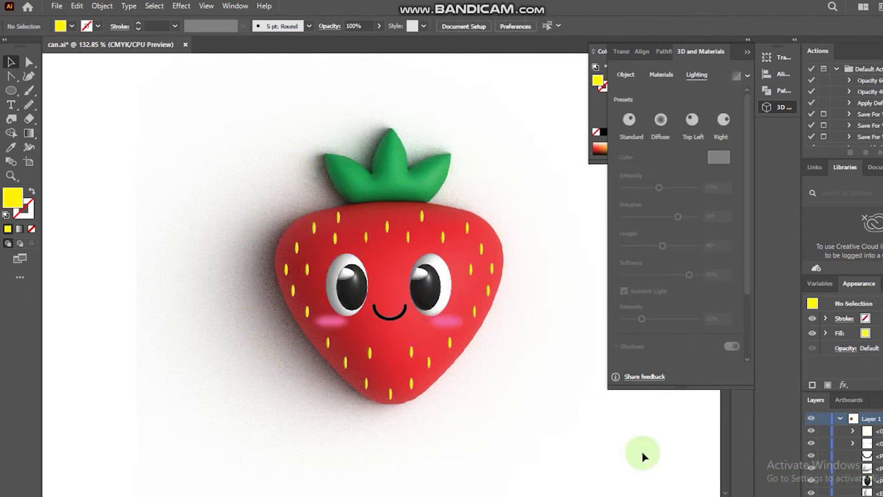
click(746, 49)
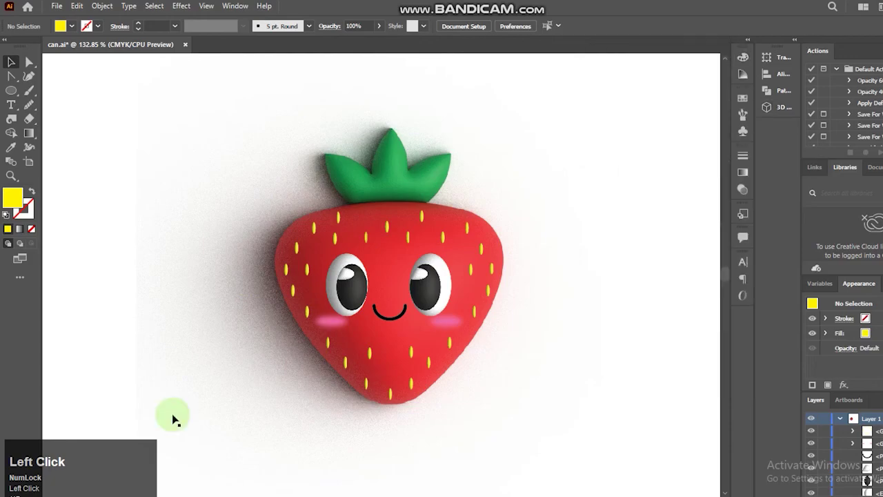